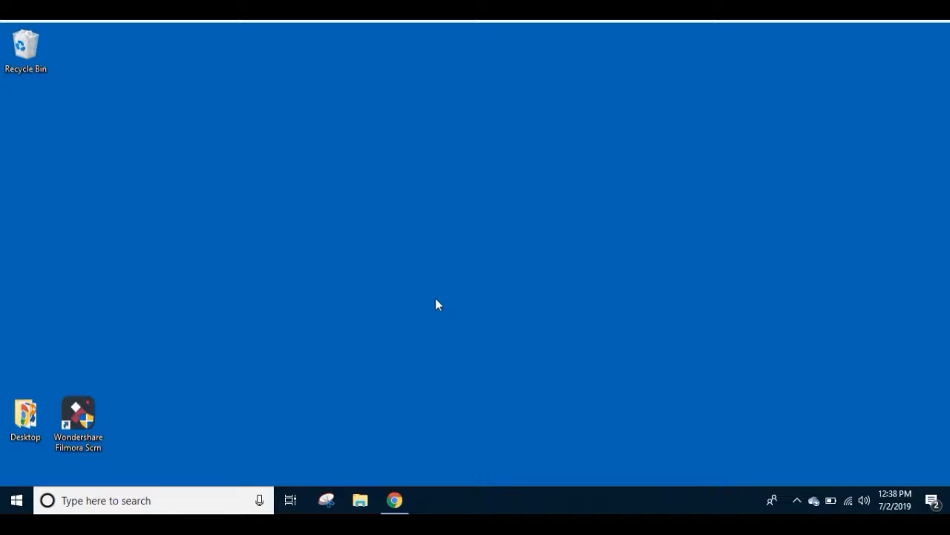
Open Google Sites from the Google apps in Drive and create a new blank site.
left_click(394, 500)
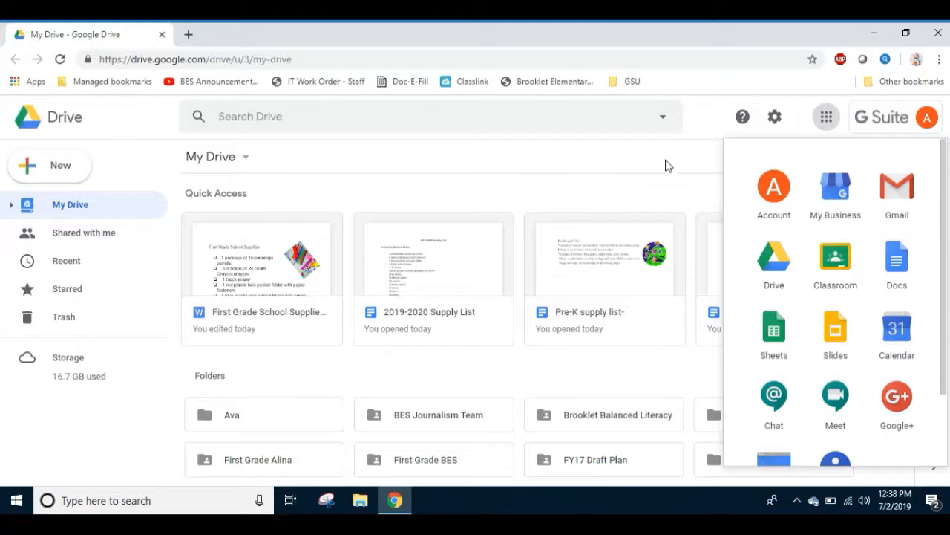
left_click(825, 119)
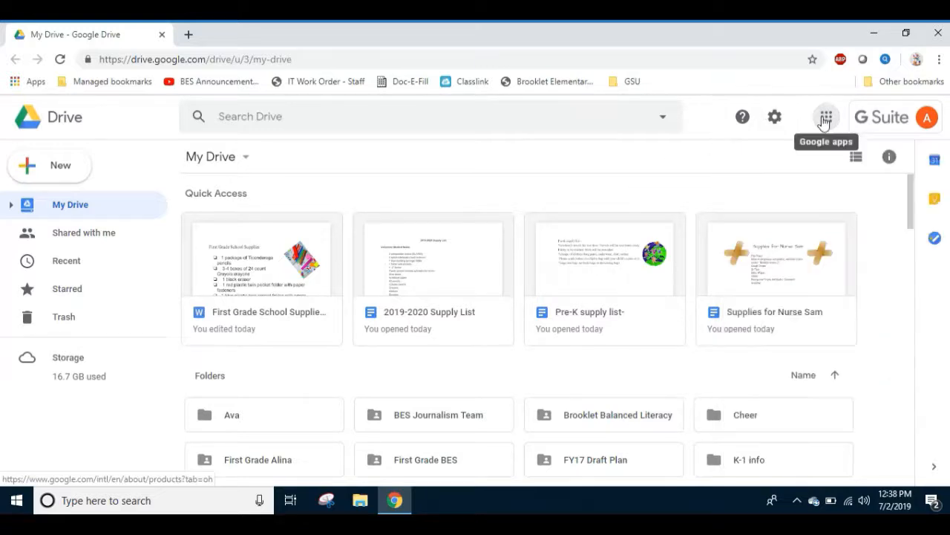
left_click(825, 119)
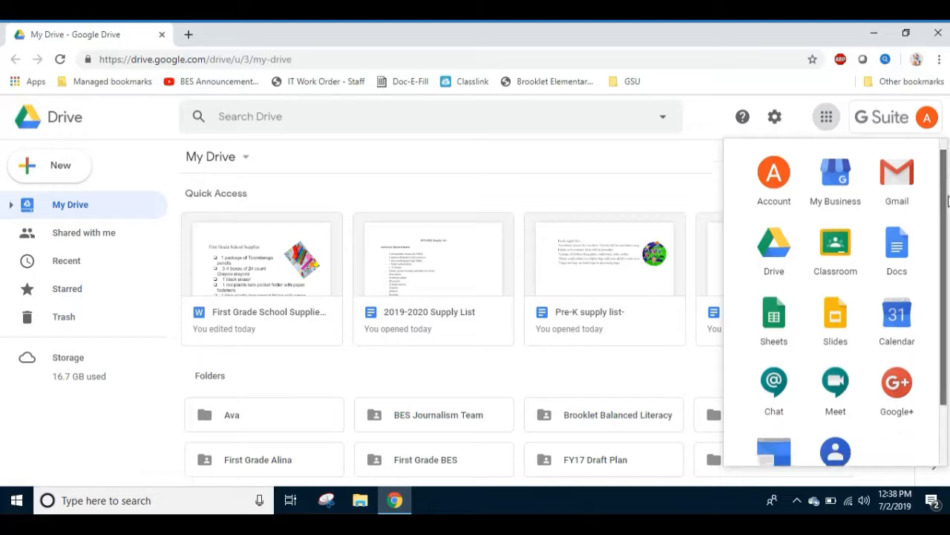
scroll(947, 182, "down", 2)
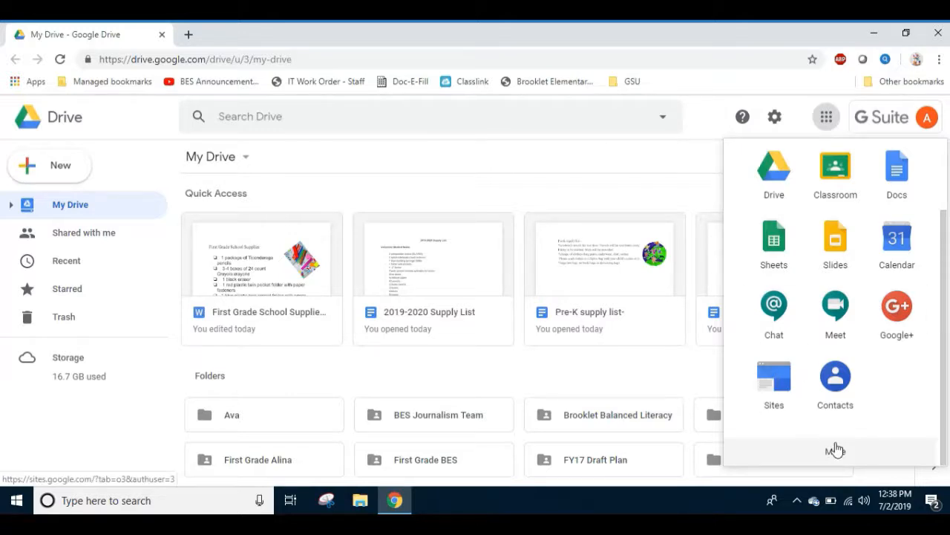
left_click(781, 377)
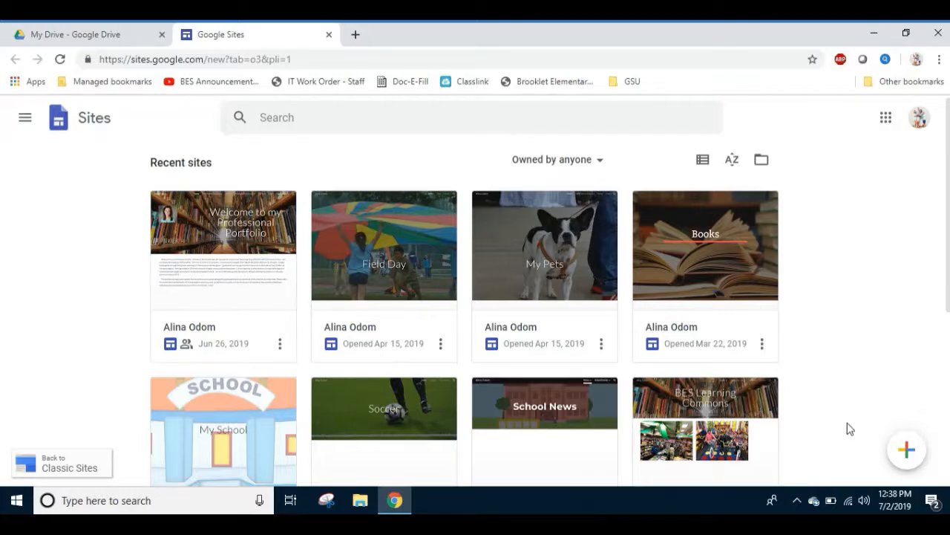
left_click(908, 450)
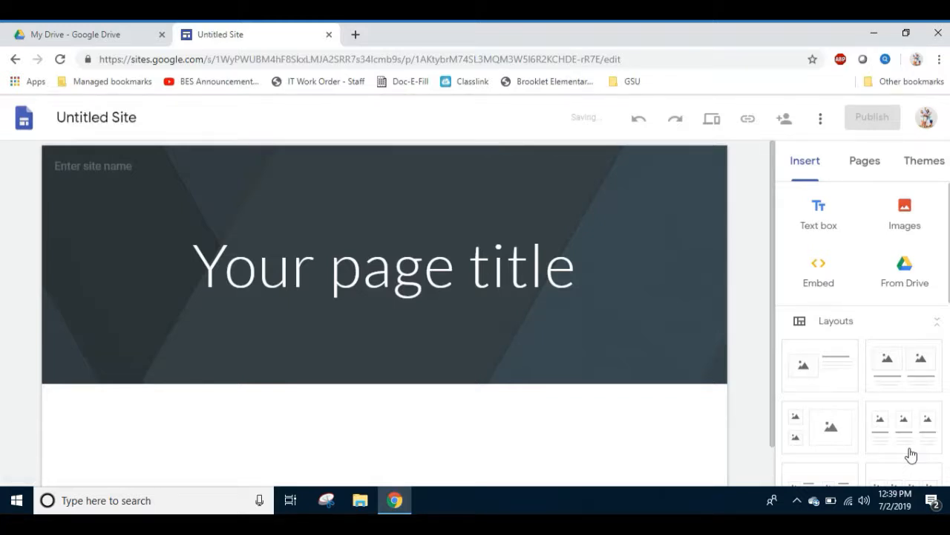
Replace the placeholder page title in the header with the teacher's name followed by "Class".
left_click(402, 277)
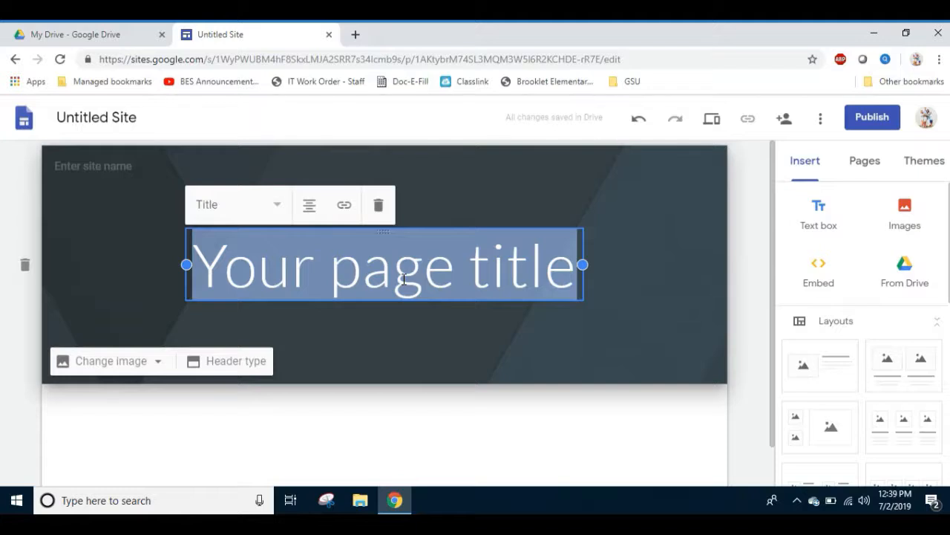
type("Mrs. Al")
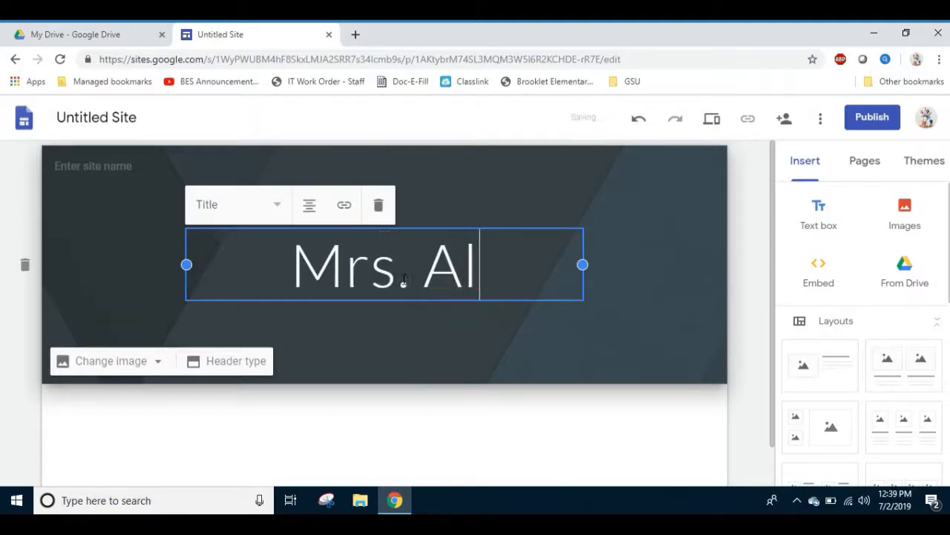
type("ina's Class")
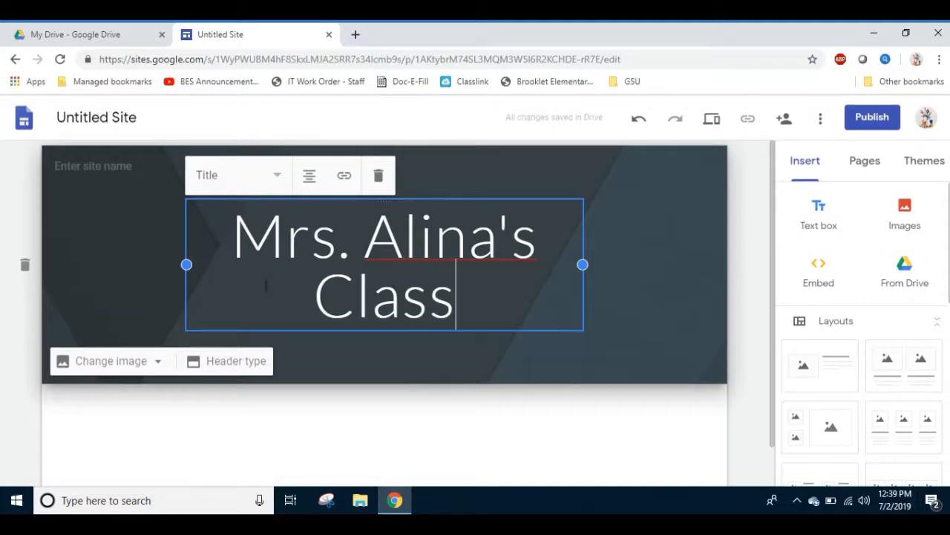
Enter the teacher's name followed by "Class" as the site name.
left_click(111, 169)
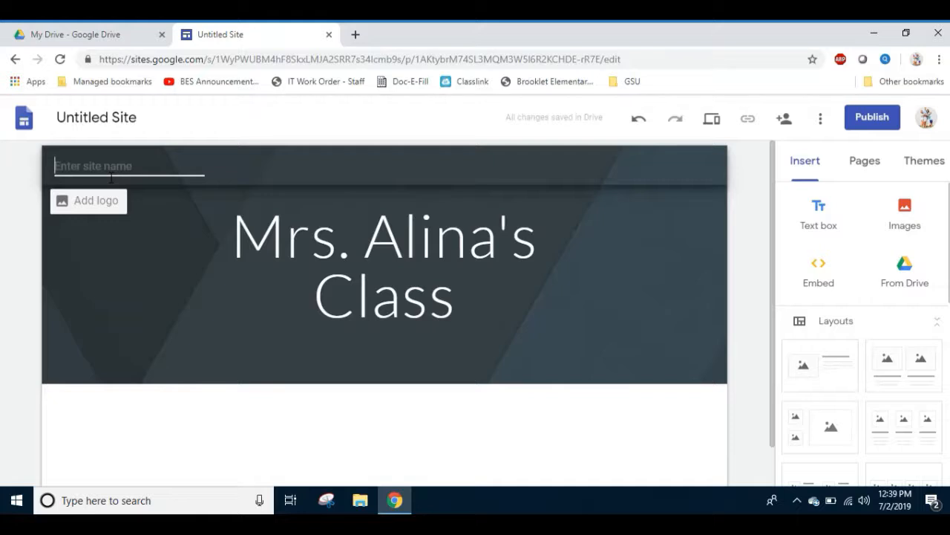
type("Mrs. ")
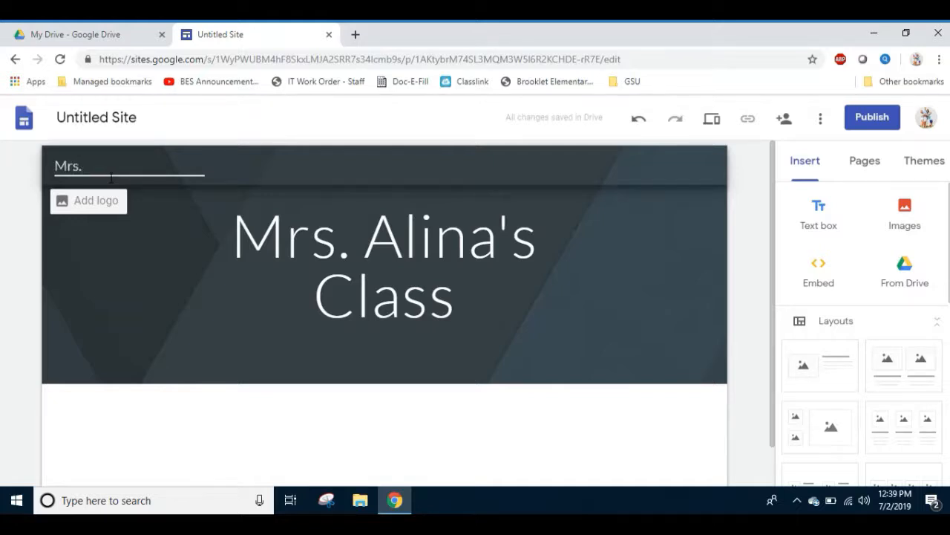
type("Alina's Class")
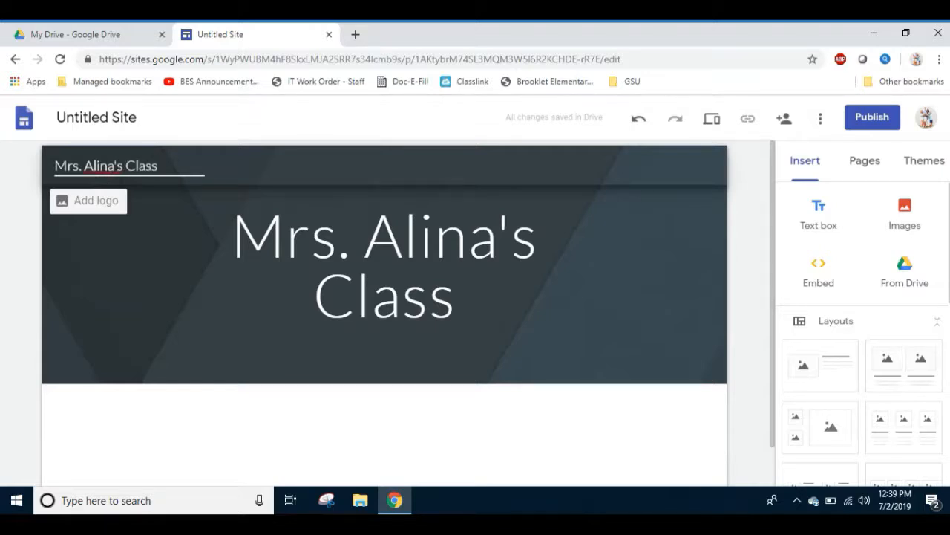
left_click(589, 295)
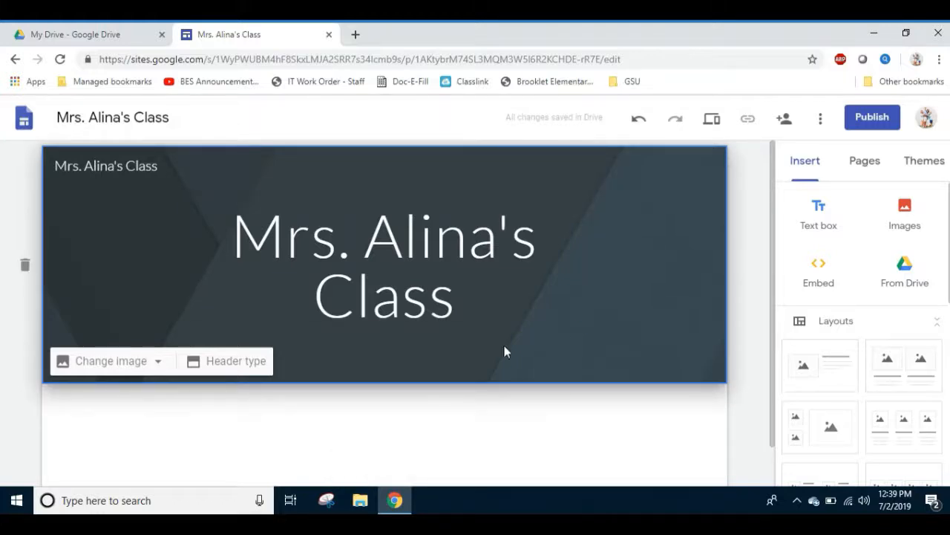
Change the home page header image to the bright classroom photo with yellow wall displays, found by an image search for "school classroom".
left_click(158, 369)
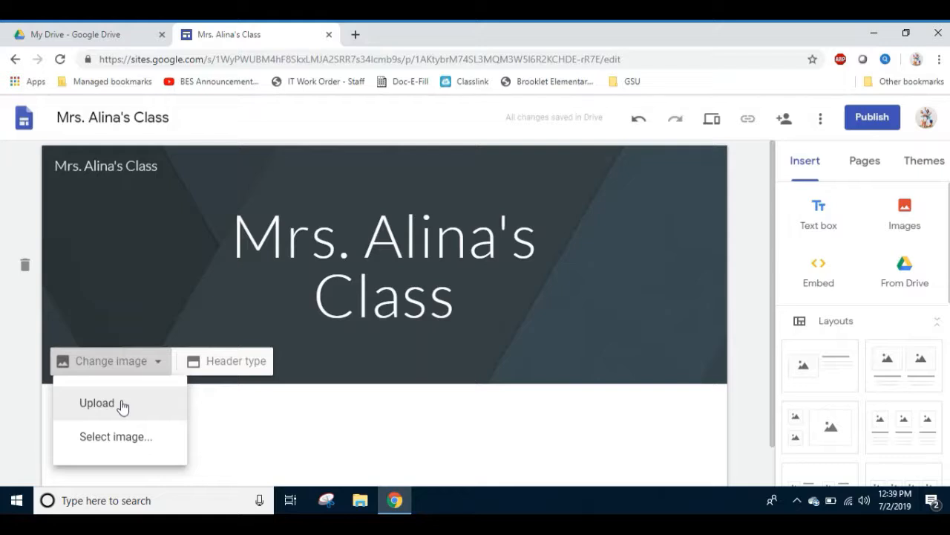
left_click(126, 439)
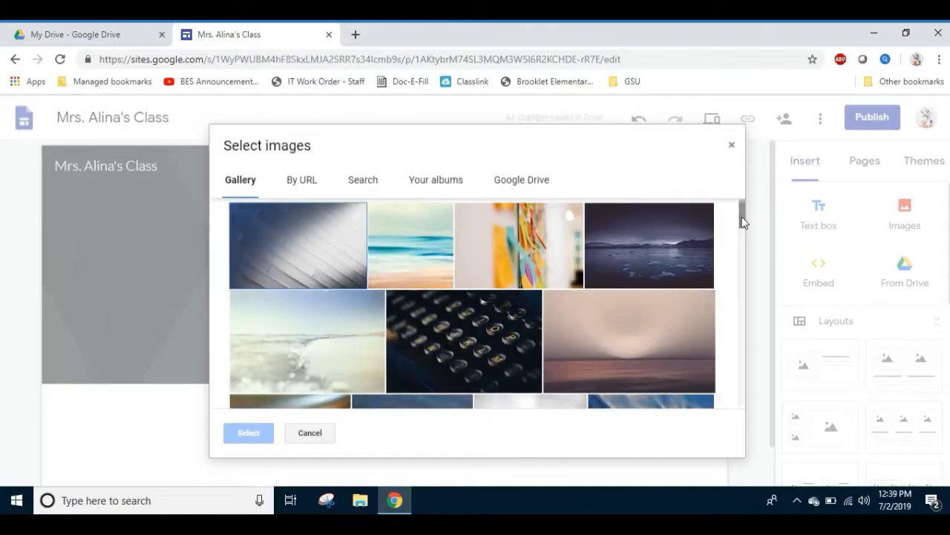
mouse_move(744, 221)
left_mouse_down()
mouse_move(746, 278)
mouse_move(741, 212)
left_mouse_up()
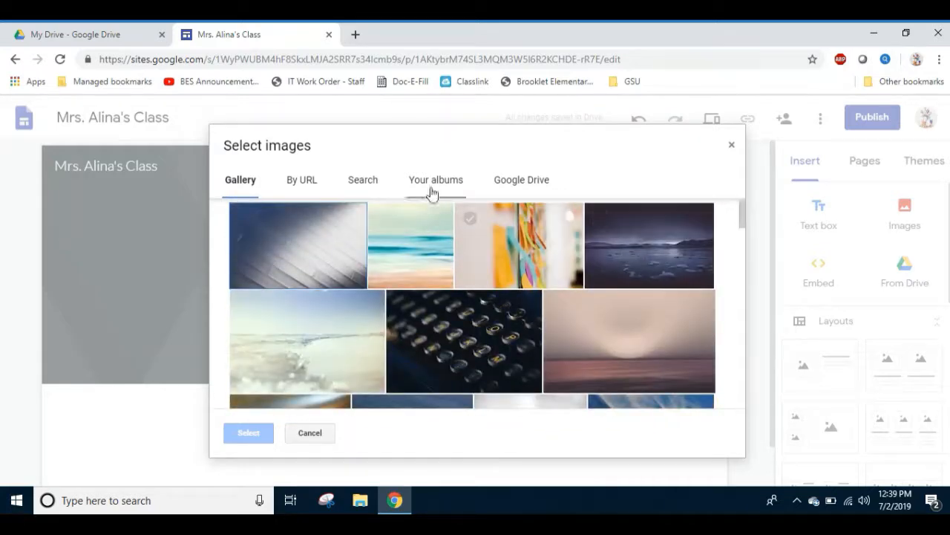
left_click(356, 188)
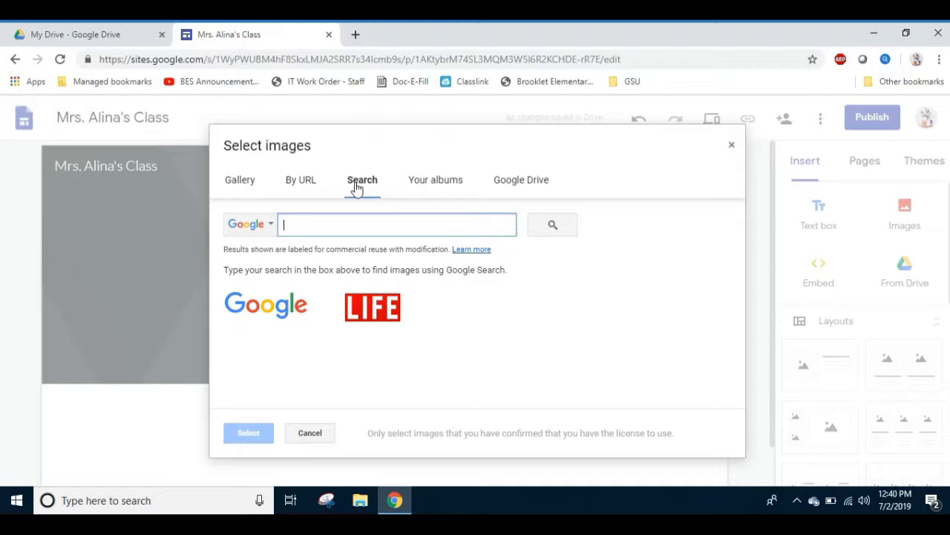
type("s")
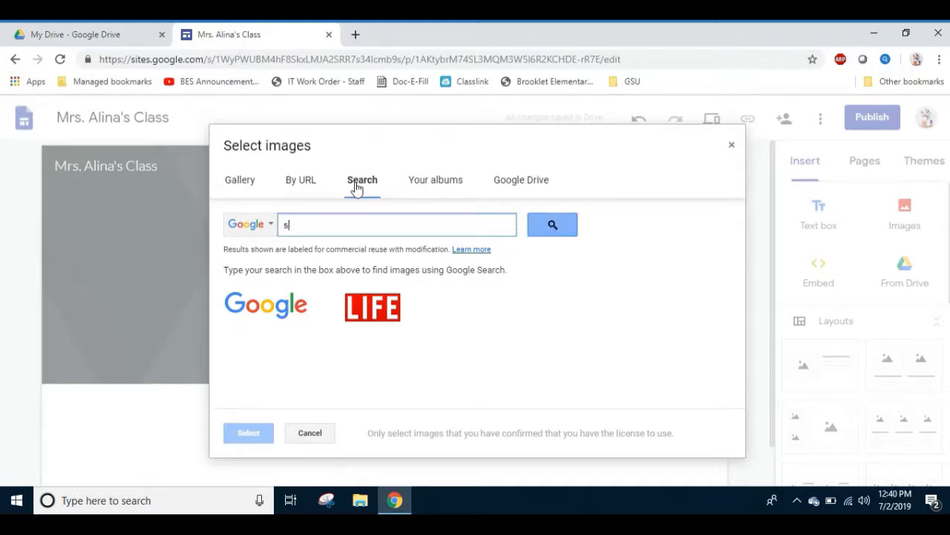
type("chool")
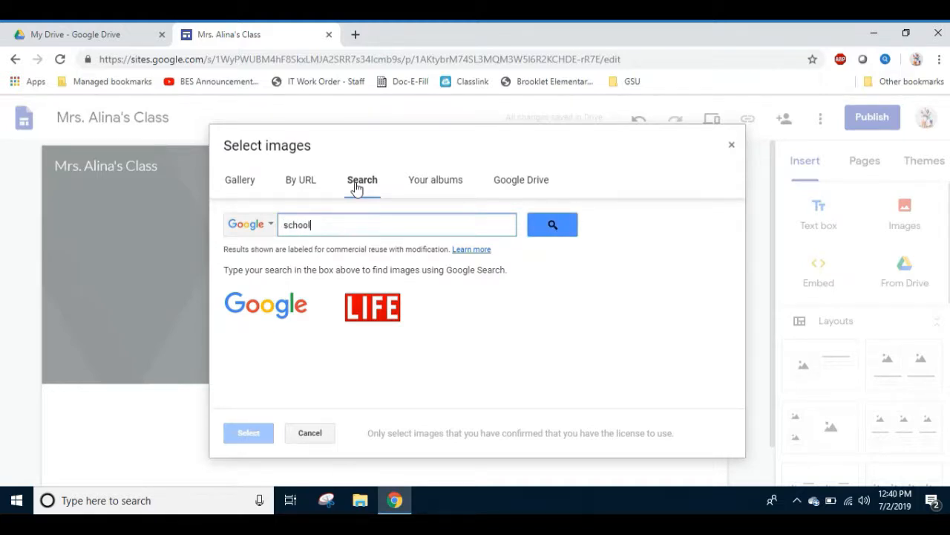
type(" classroom")
left_click(536, 236)
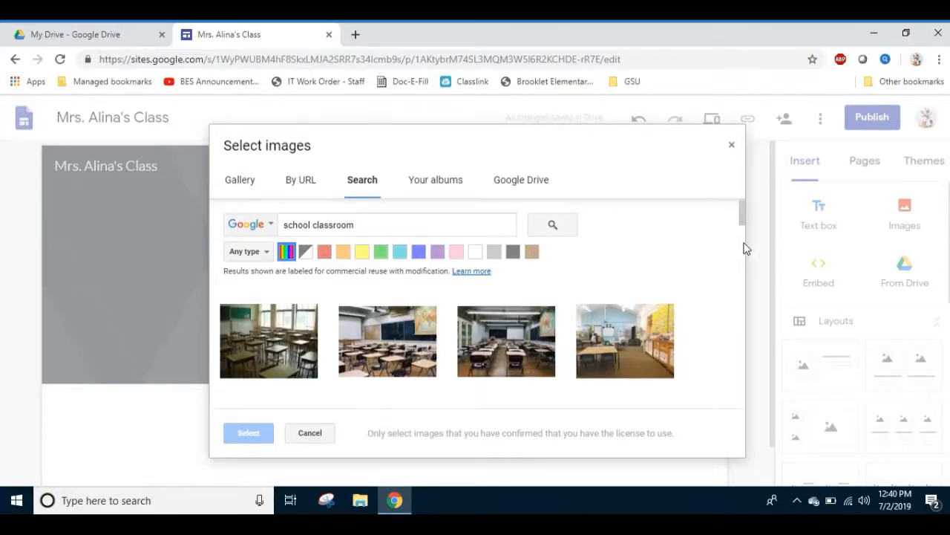
left_click(635, 346)
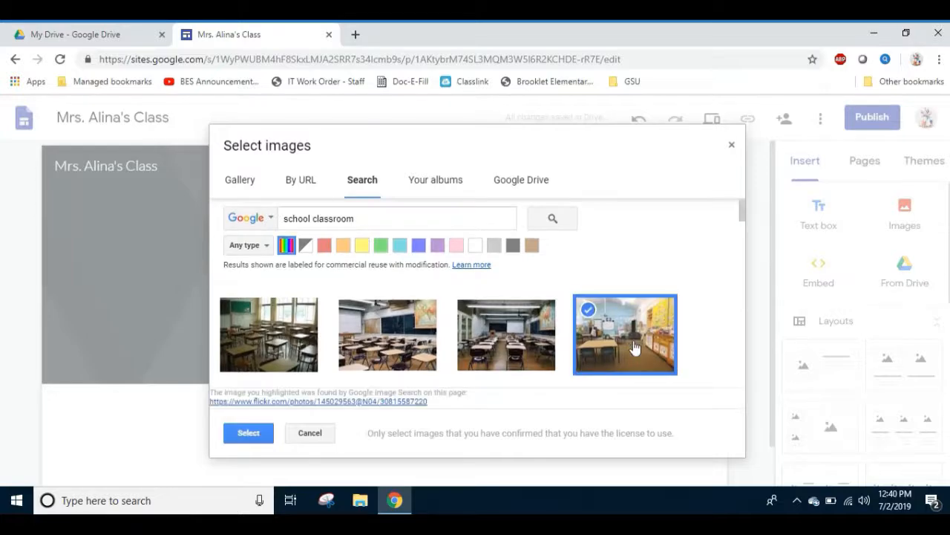
left_click(250, 434)
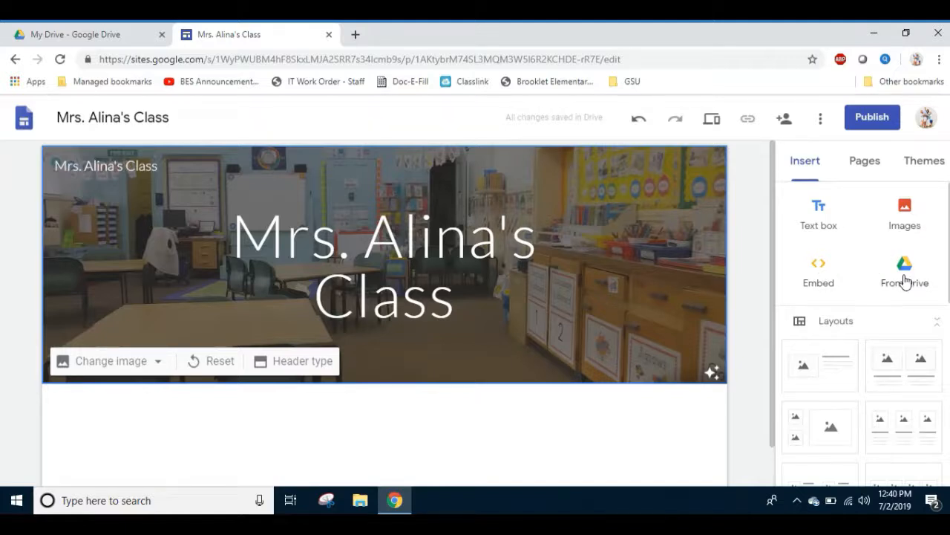
Add a new page named "Newsletter" to the site.
left_click(870, 166)
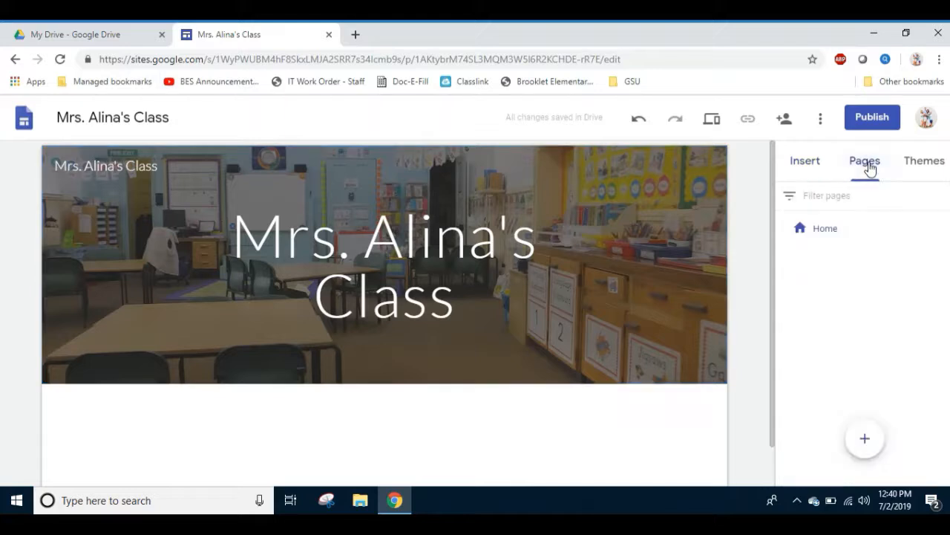
mouse_move(867, 442)
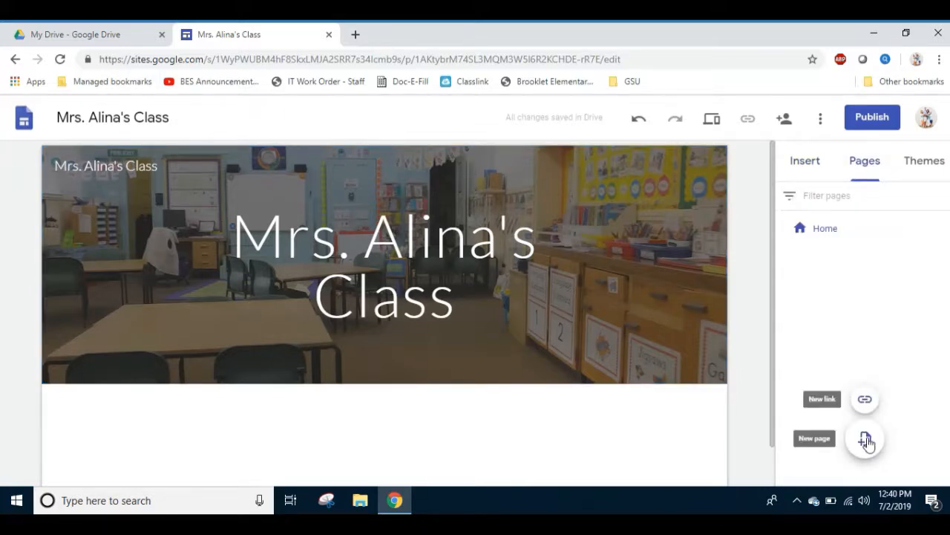
left_click(867, 442)
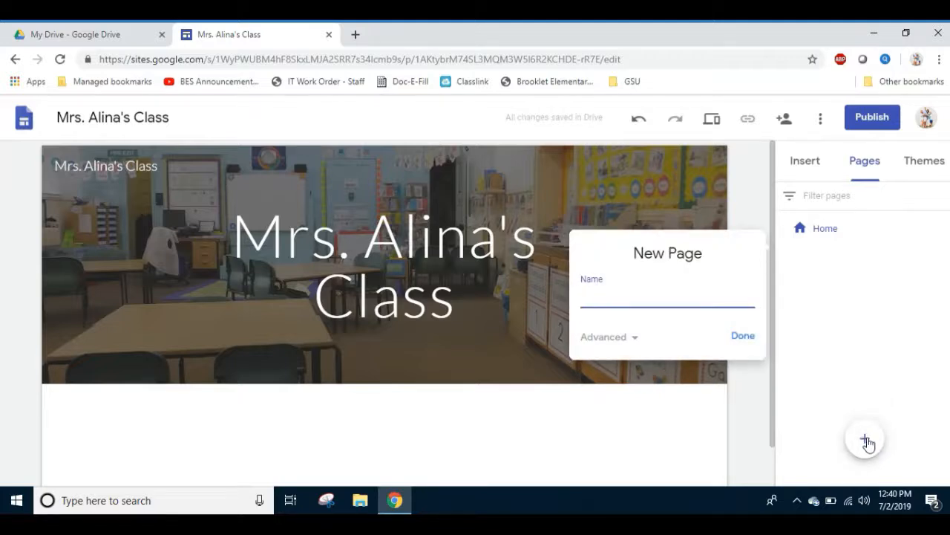
type("Newsletter")
left_click(744, 339)
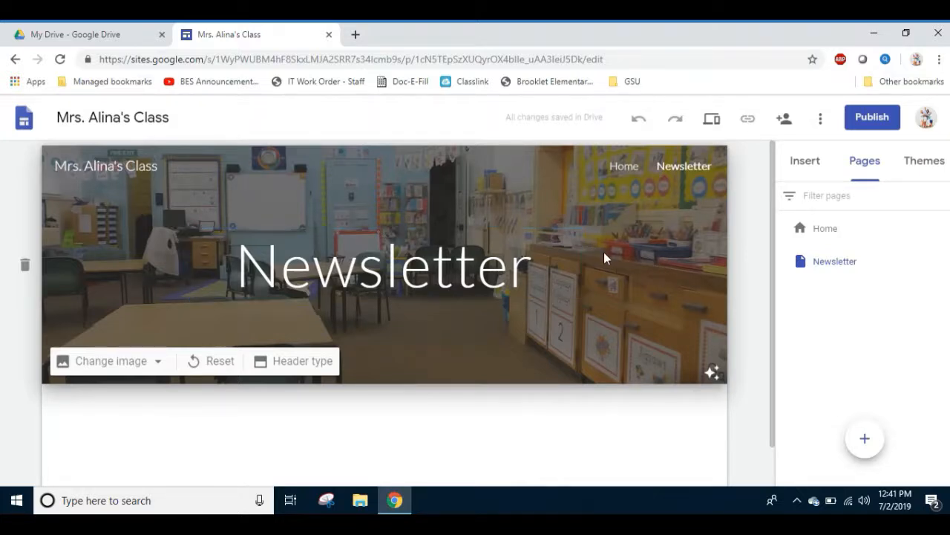
Start changing the Newsletter page's header image and search Google images for "news".
left_click(158, 364)
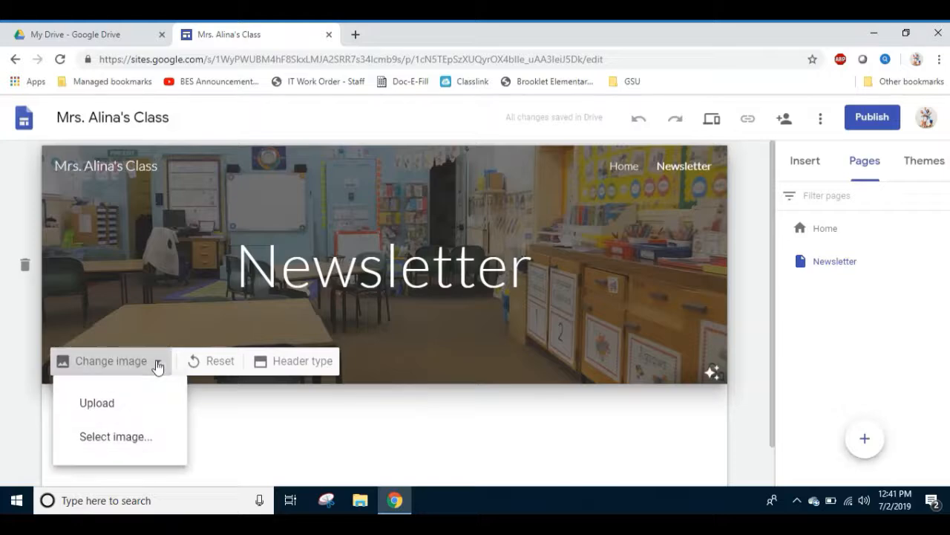
left_click(132, 438)
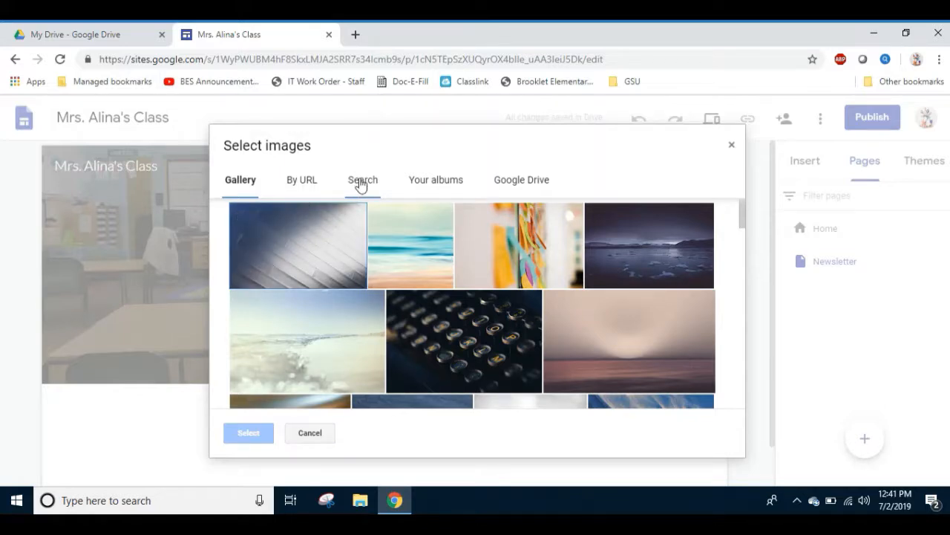
left_click(361, 184)
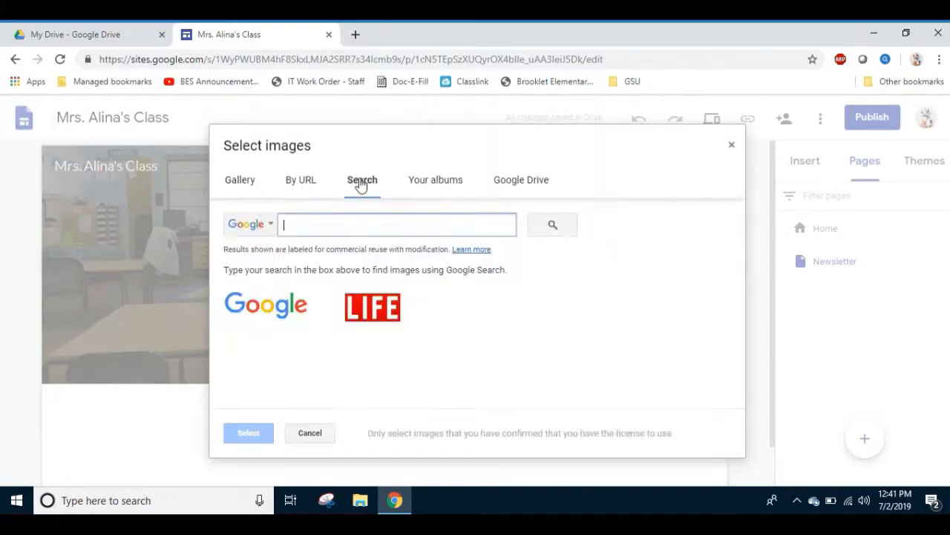
type("news")
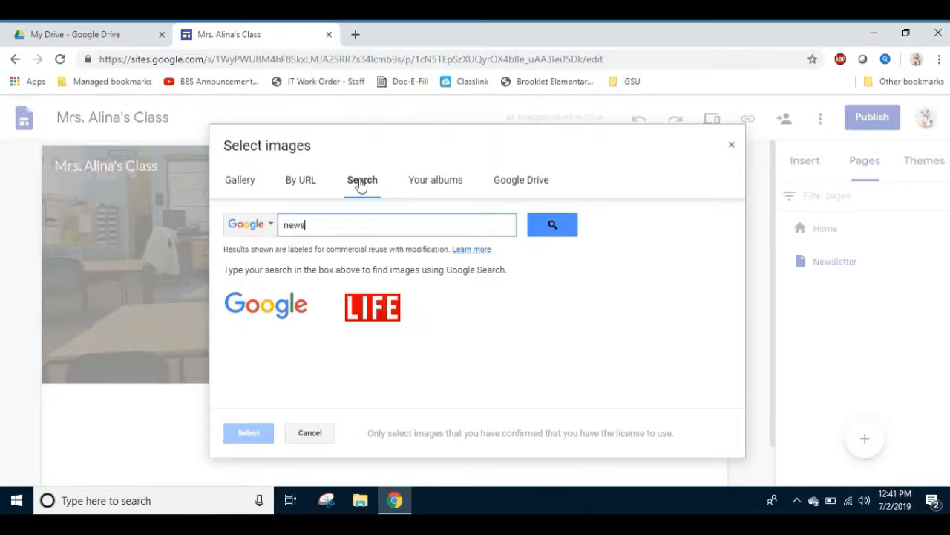
left_click(572, 230)
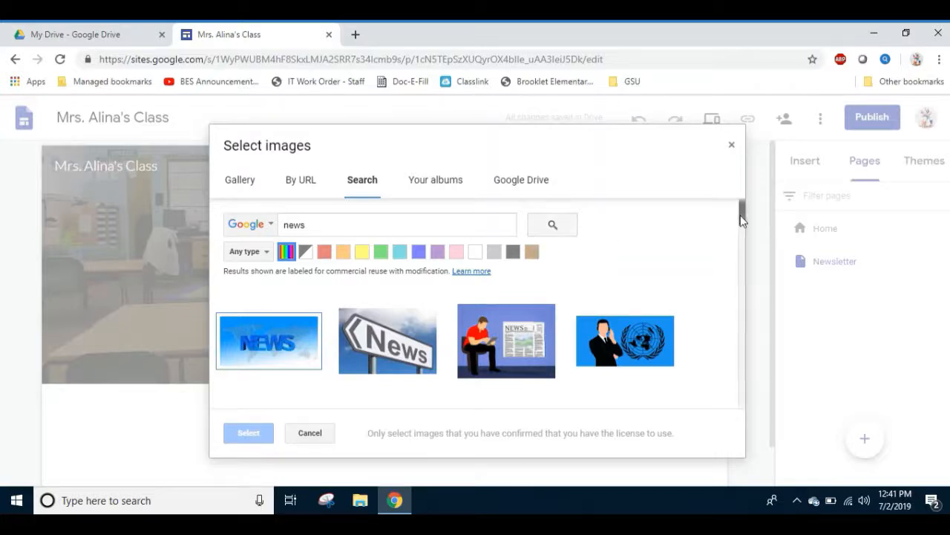
left_click_drag(741, 219, 740, 198)
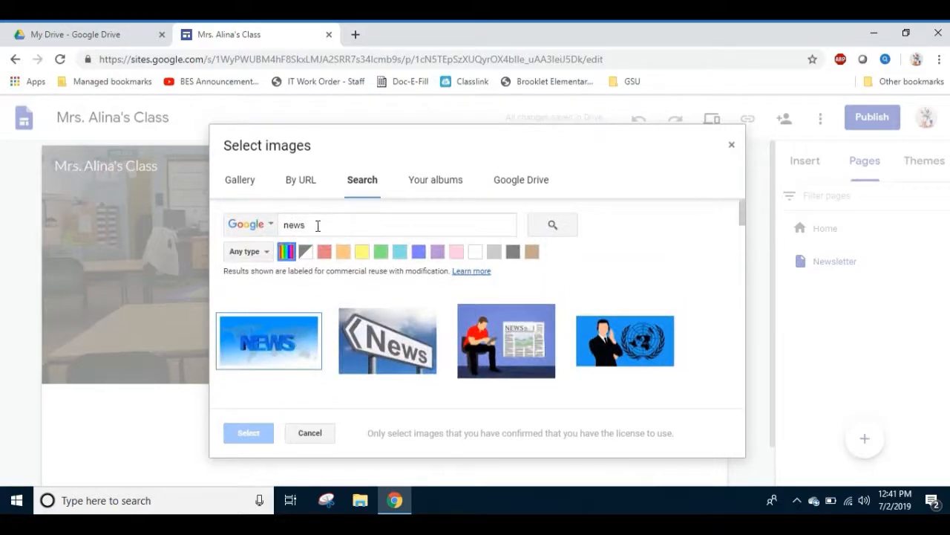
Search Google images for "classroom news" and browse the results for a Newsletter header picture.
left_click(284, 225)
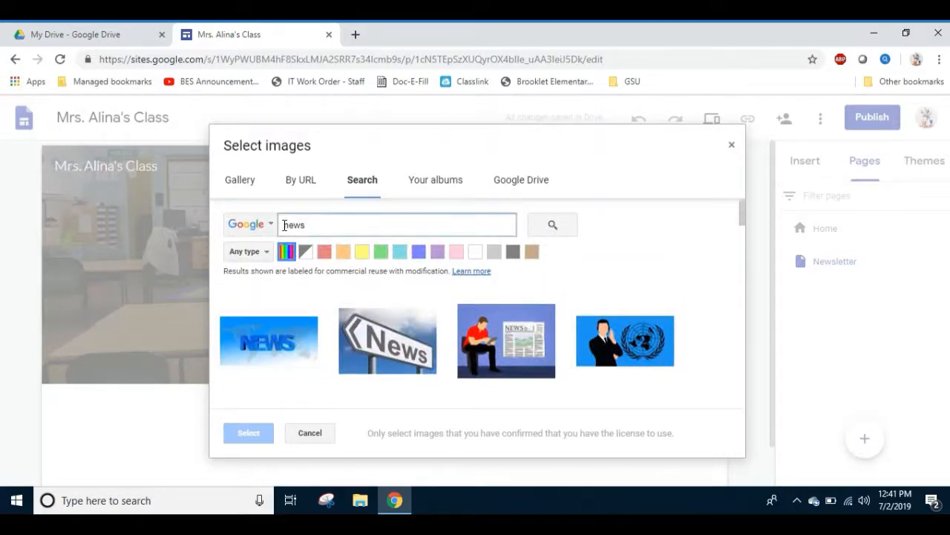
type("classroom")
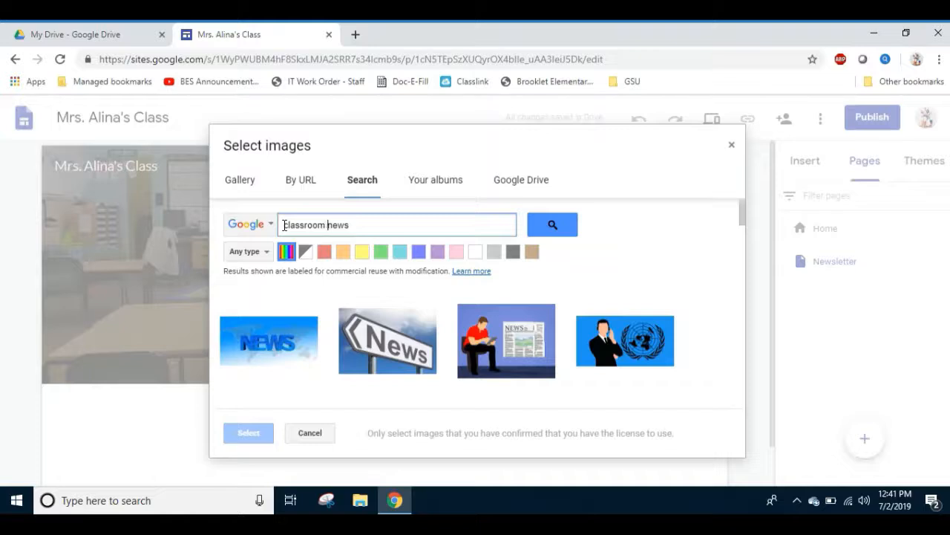
left_click(543, 232)
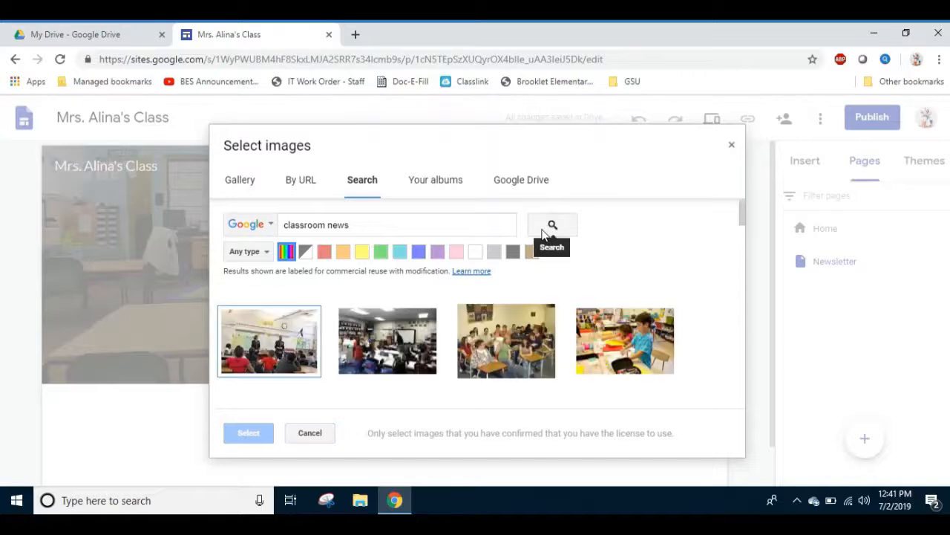
mouse_move(739, 216)
left_mouse_down()
mouse_move(730, 310)
mouse_move(736, 209)
left_mouse_up()
Replace the image search term with "newsletter" and run the search.
left_click(365, 226)
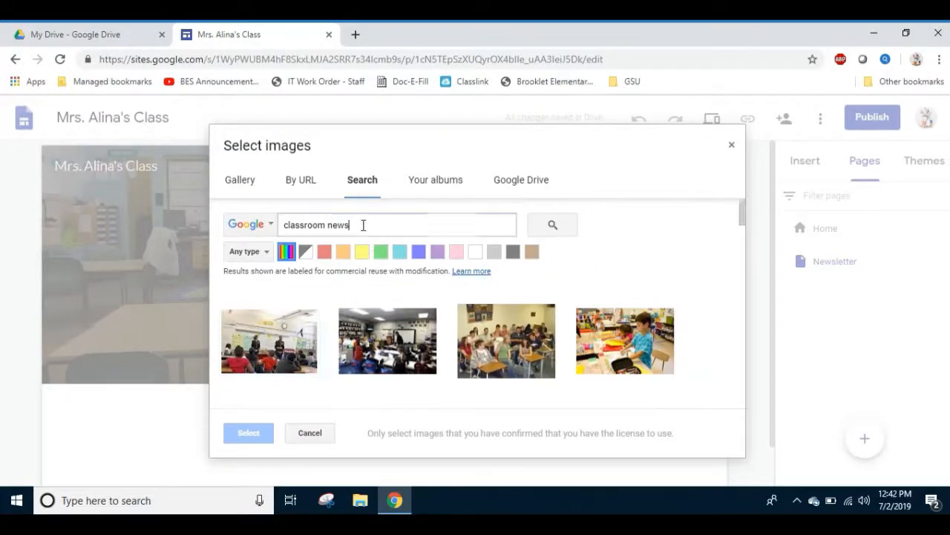
key("BackSpace")
key("BackSpace")
key("BackSpace")
key("BackSpace")
key("BackSpace")
key("BackSpace")
key("BackSpace")
key("BackSpace")
key("BackSpace")
key("BackSpace")
key("BackSpace")
key("BackSpace")
key("BackSpace")
key("BackSpace")
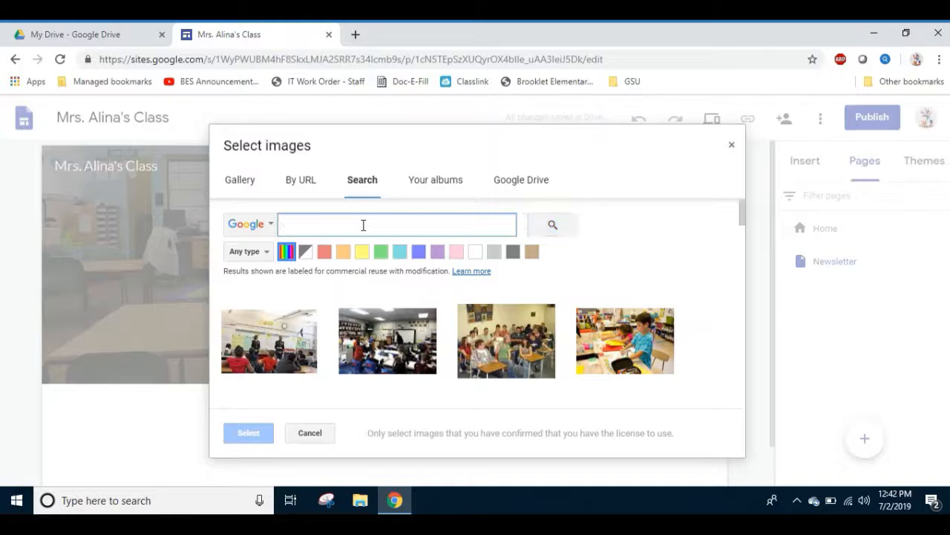
type("ne")
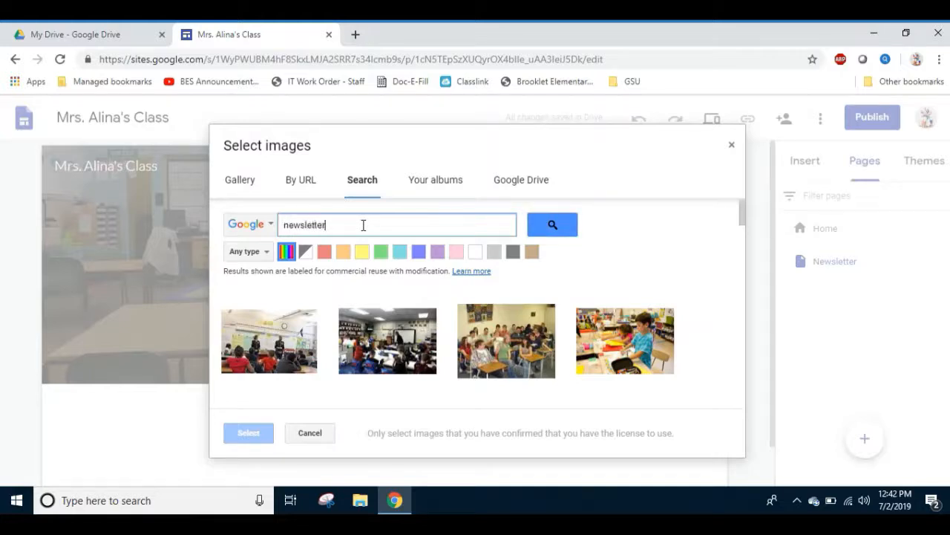
type("wsletter")
left_click(550, 227)
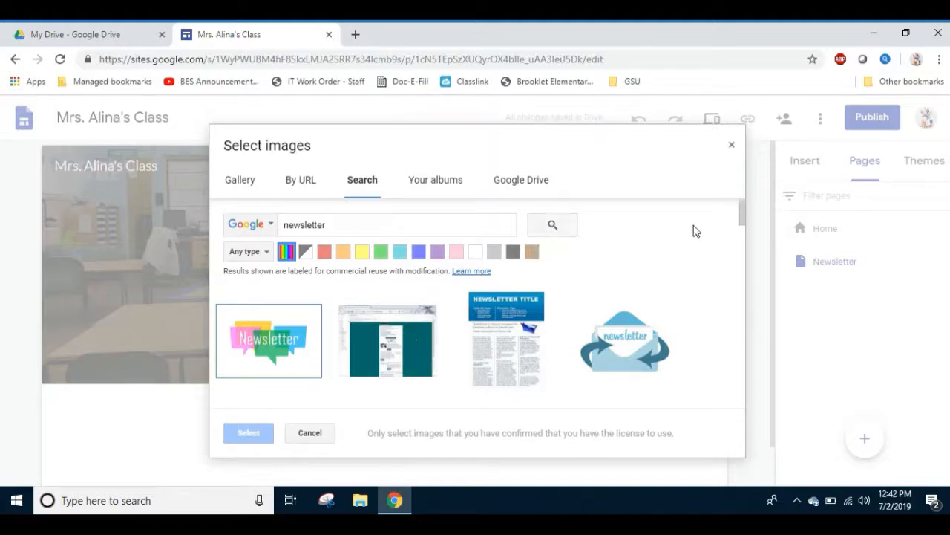
Set the picture with "Newsletter" over colourful speech bubbles as the Newsletter page's header image.
mouse_move(742, 221)
left_mouse_down()
mouse_move(746, 311)
mouse_move(743, 212)
left_mouse_up()
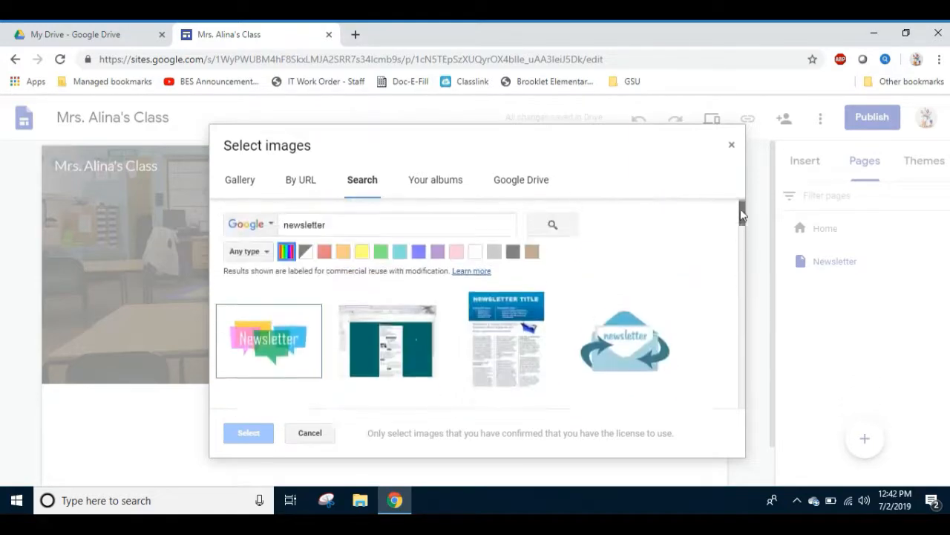
left_click(282, 338)
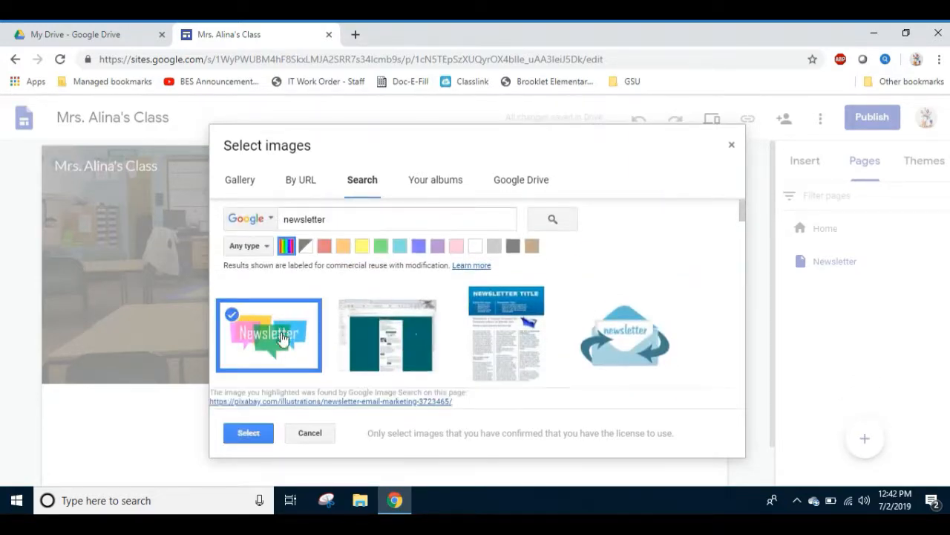
left_click(249, 432)
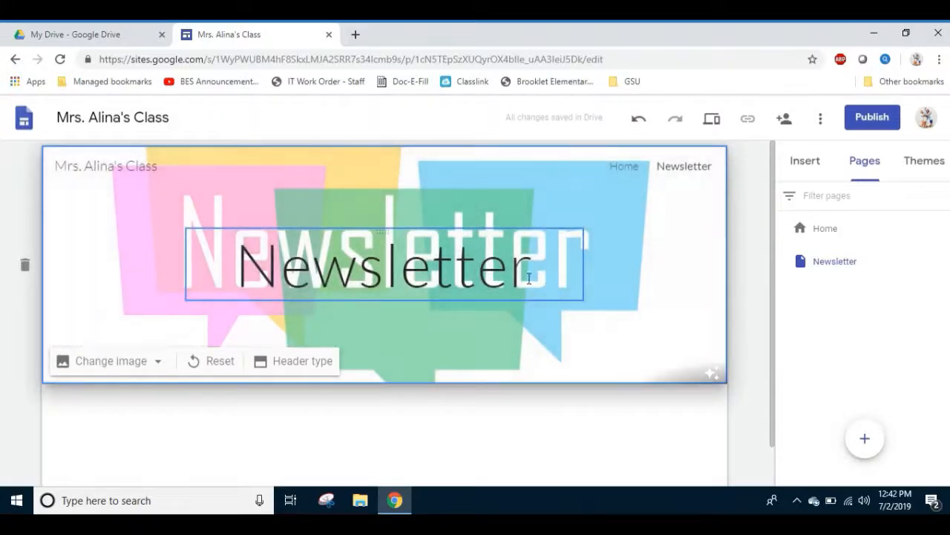
Delete the title text box overlapping the Newsletter header image, and compare the page with the Home page.
left_click(382, 233)
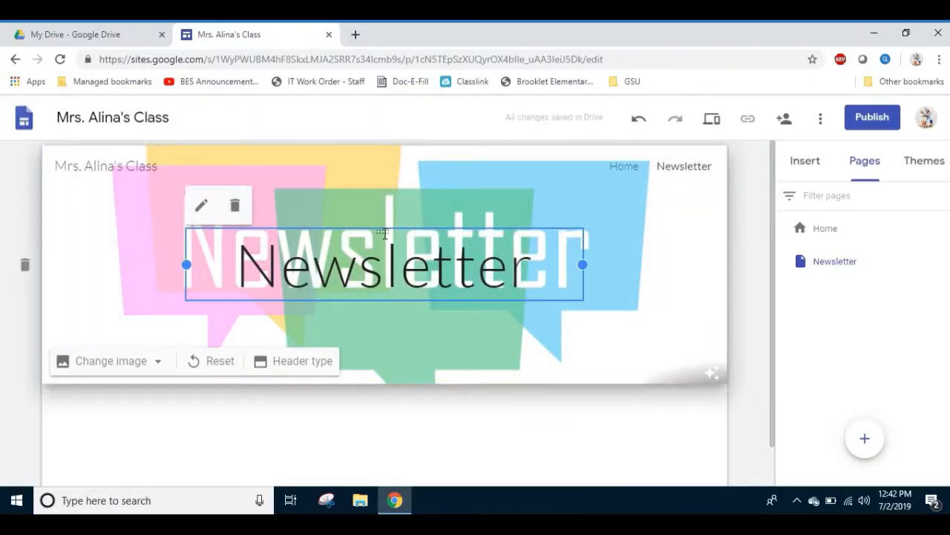
left_click(235, 205)
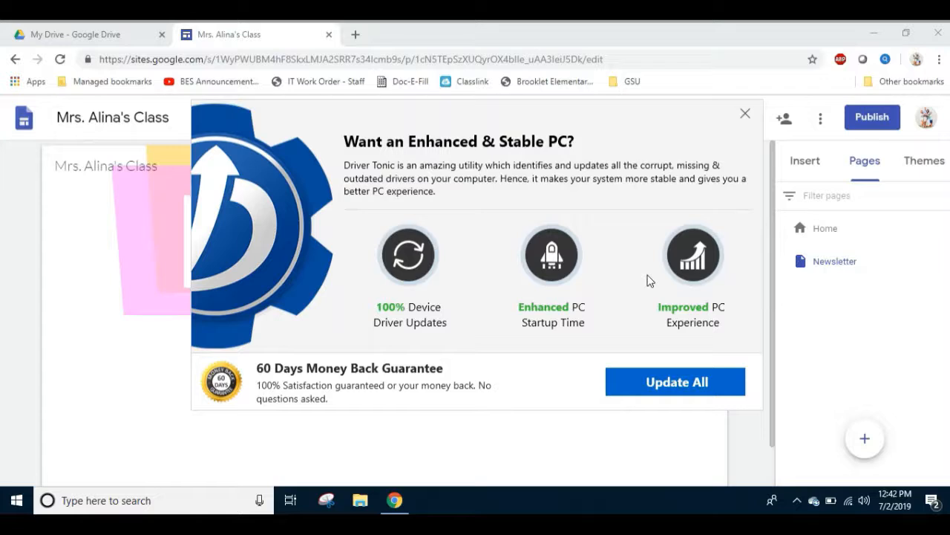
left_click(745, 114)
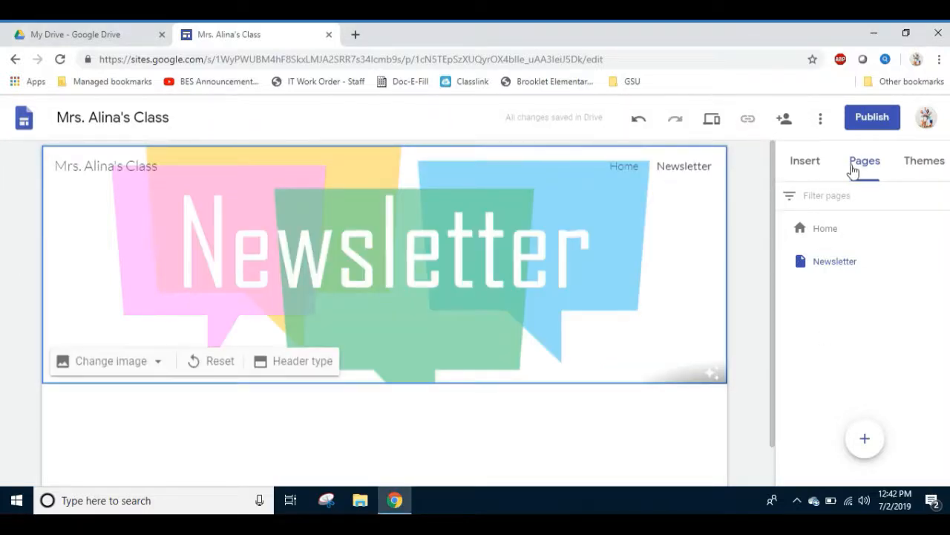
left_click(622, 167)
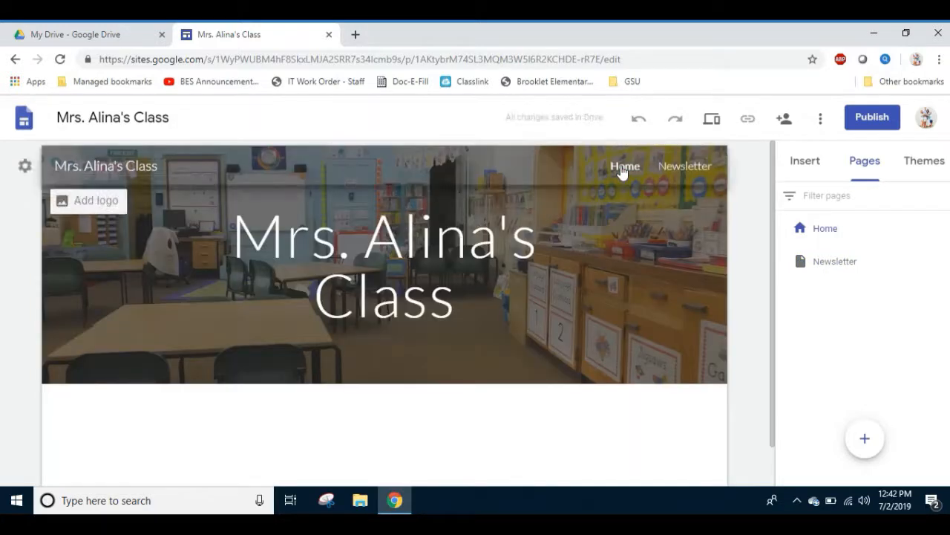
left_click(685, 168)
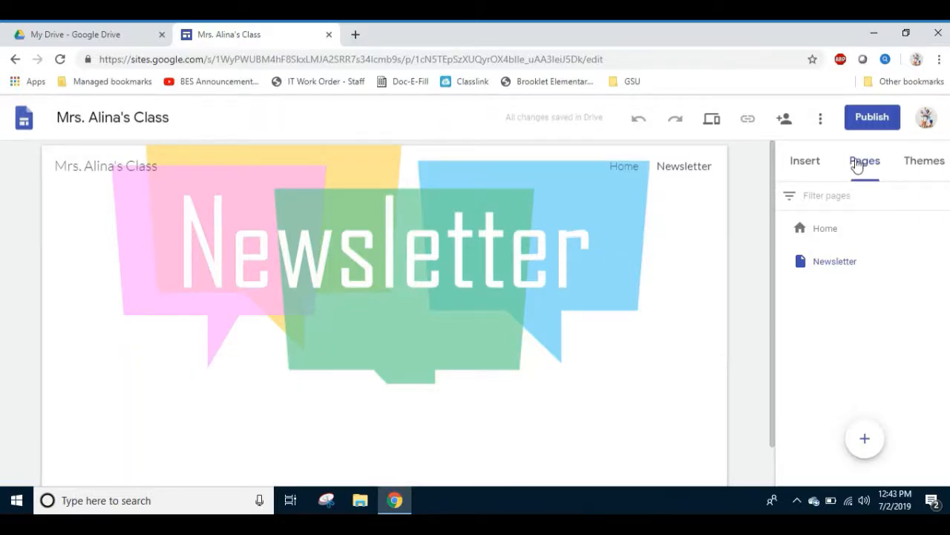
Add a new page named "Contact Information" to the site.
left_click(865, 439)
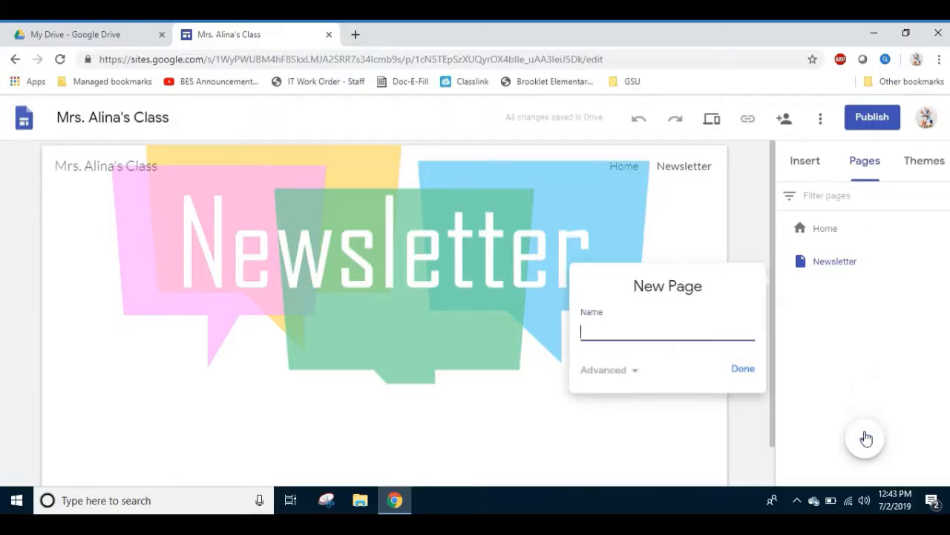
type("Contact Information")
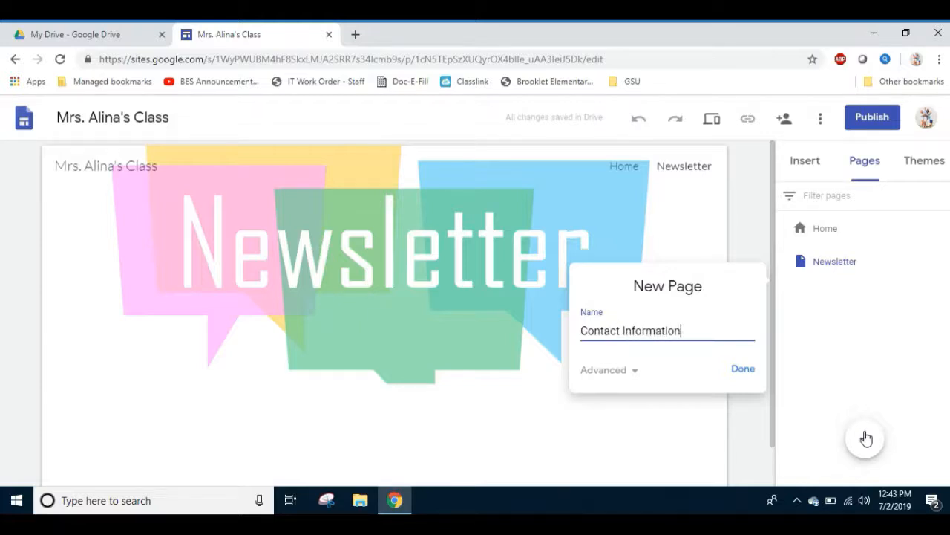
left_click(744, 373)
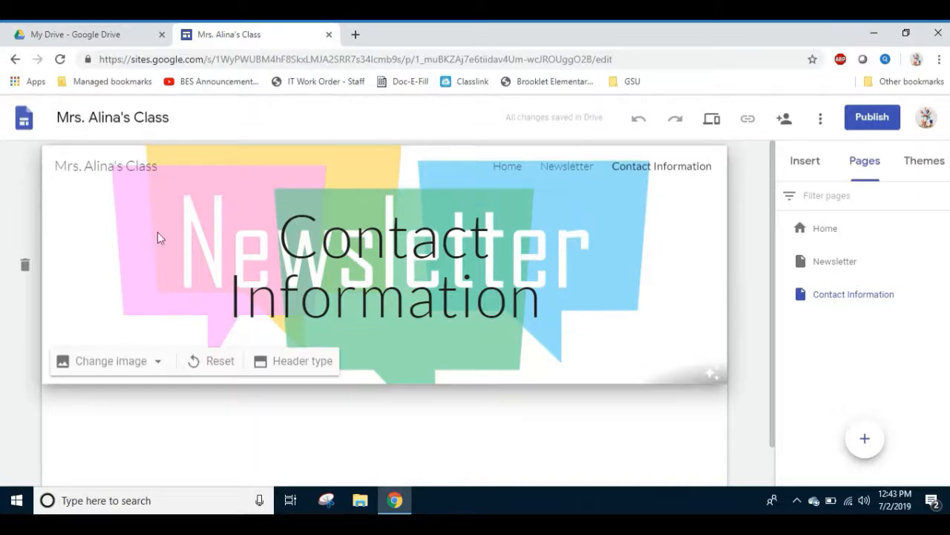
Check the Newsletter page's header and return to the Contact Information page.
left_click(566, 170)
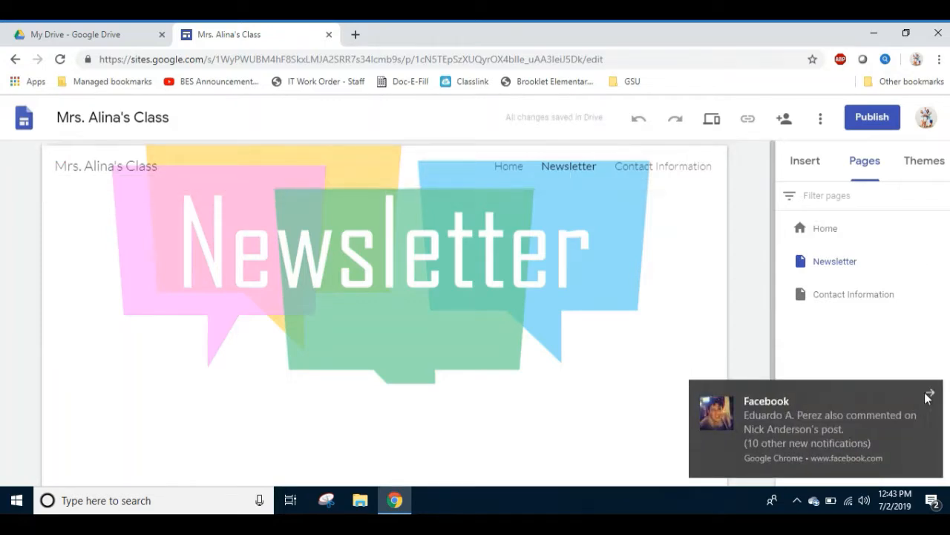
left_click(929, 394)
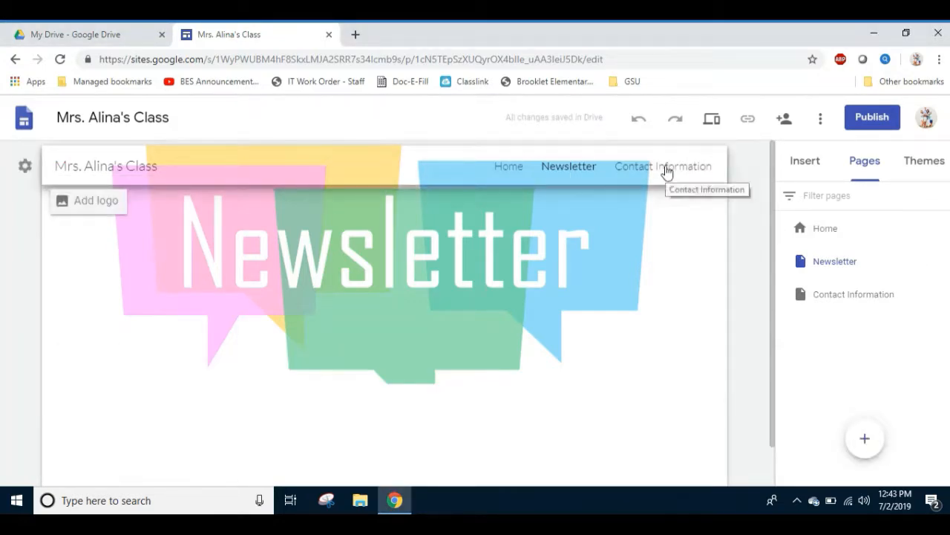
left_click(666, 169)
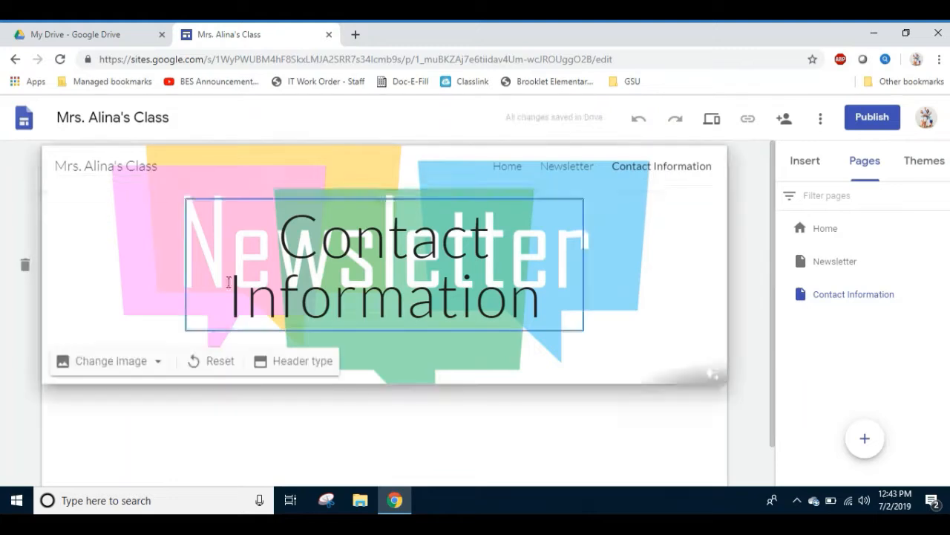
Try to set the telephone "Contact" picture, found by an image search for "contact information", as the Contact Information page's header.
left_click(164, 363)
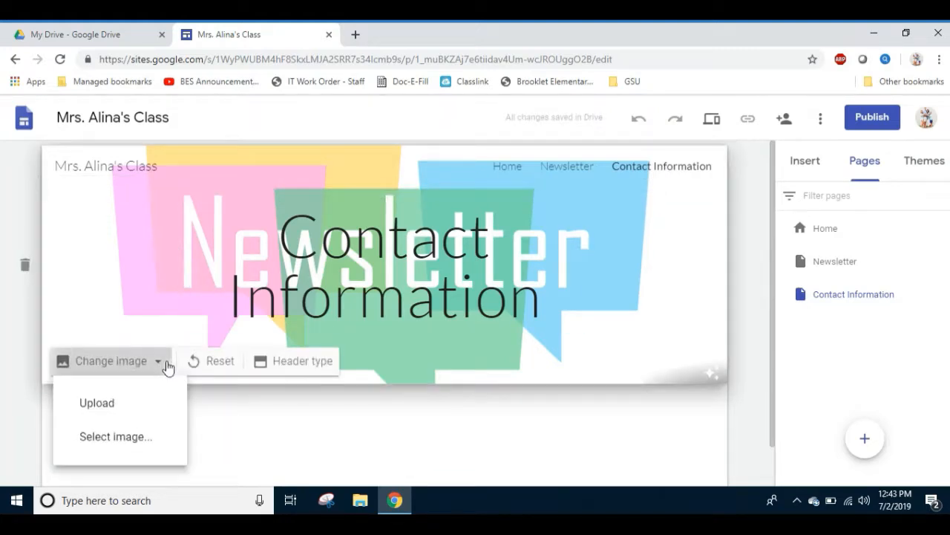
left_click(136, 437)
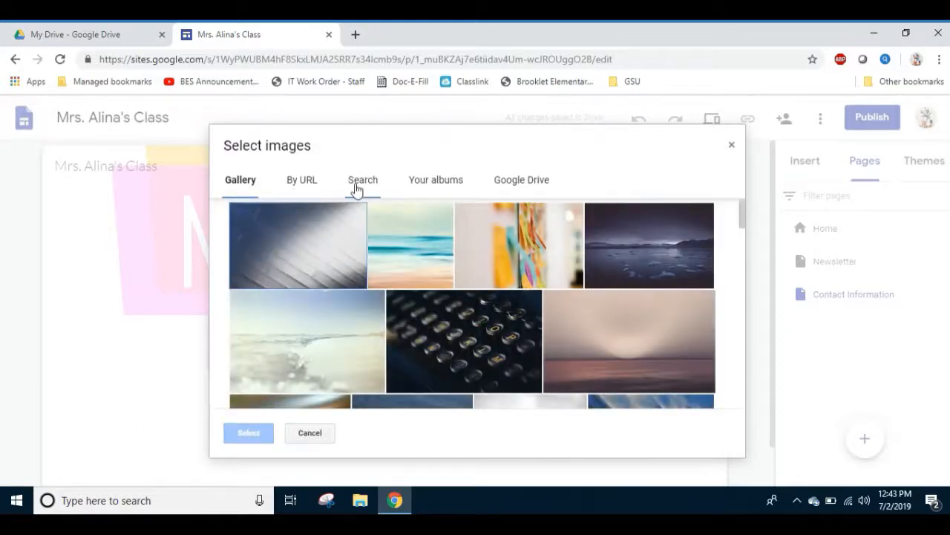
left_click(359, 181)
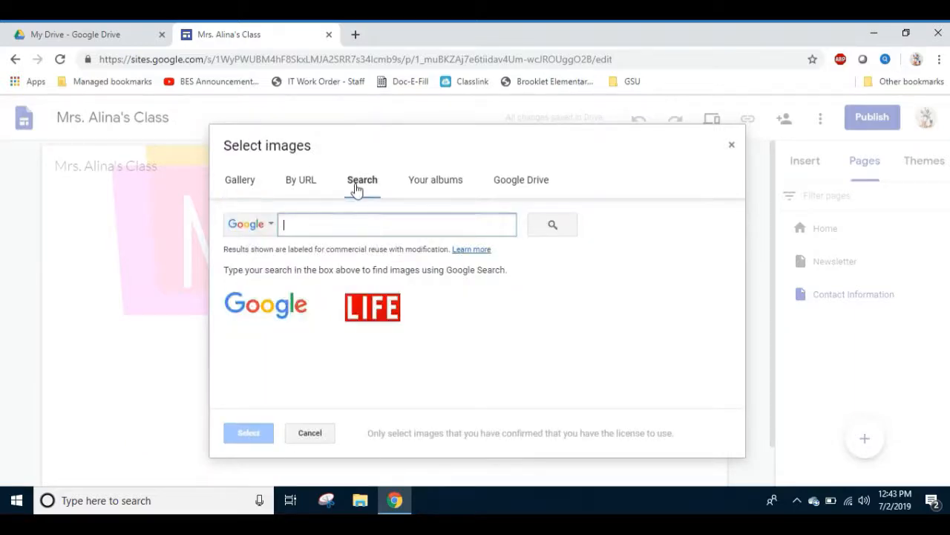
type("contact information")
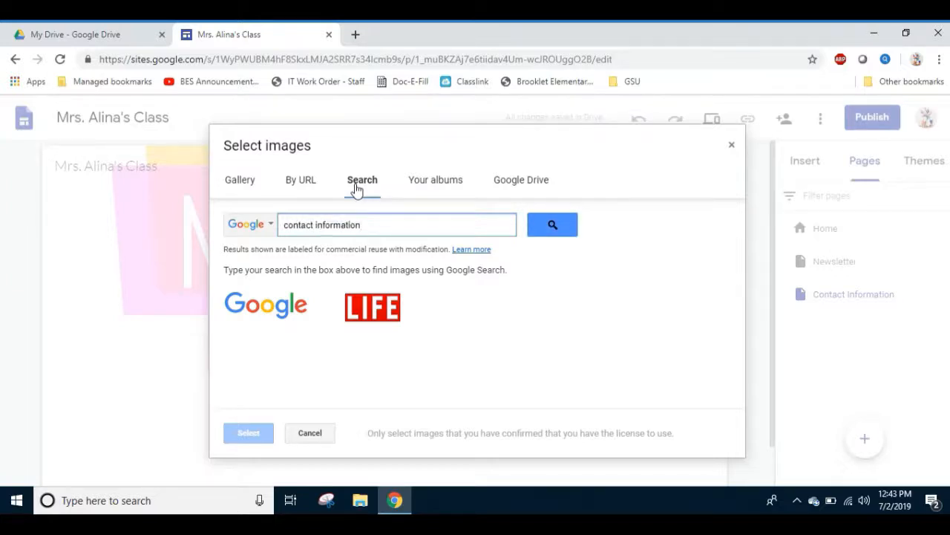
left_click(549, 224)
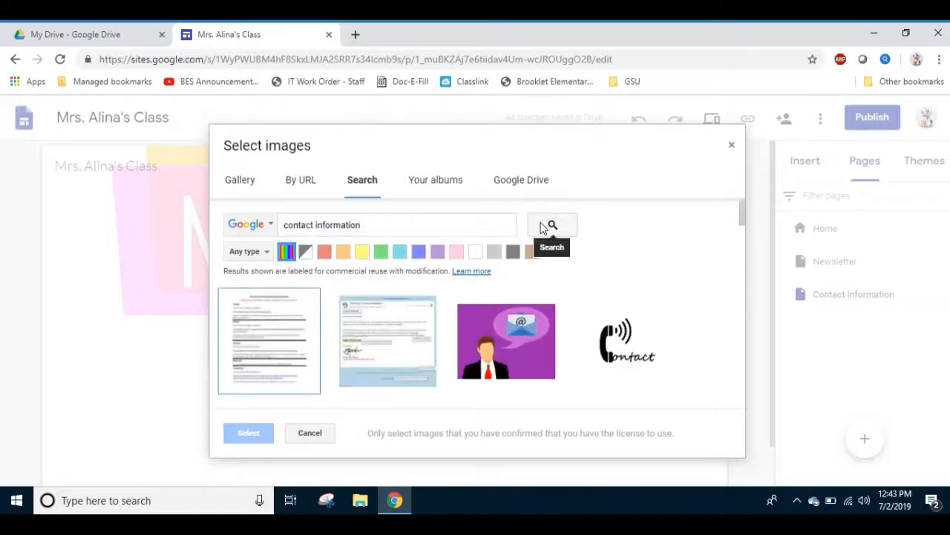
left_click(632, 338)
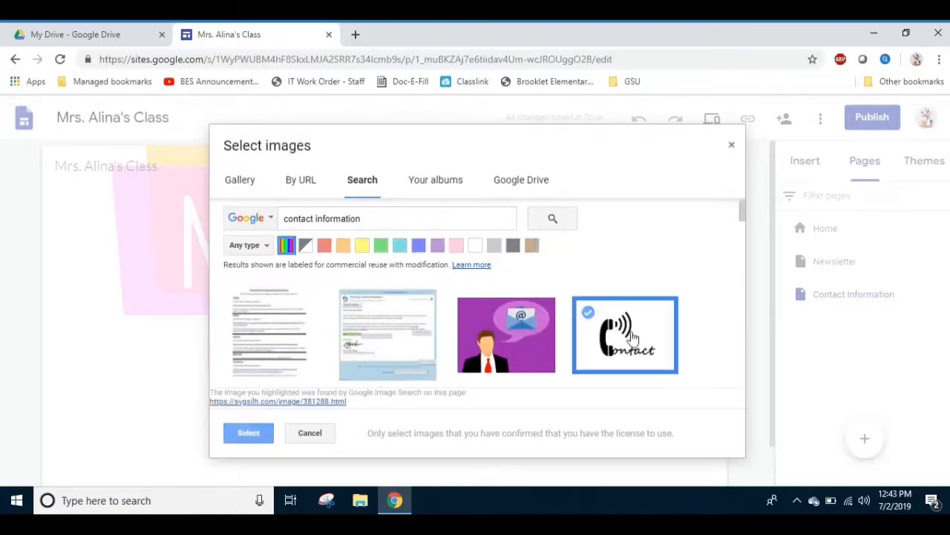
left_click(248, 434)
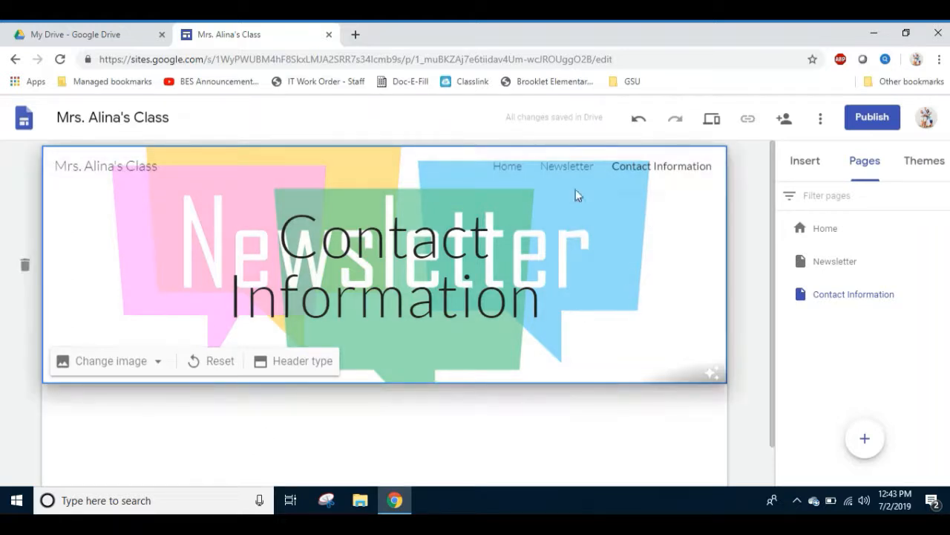
Try again to set the telephone "Contact" picture from a "contact information" image search as the header, after rechecking the Newsletter page.
left_click(567, 171)
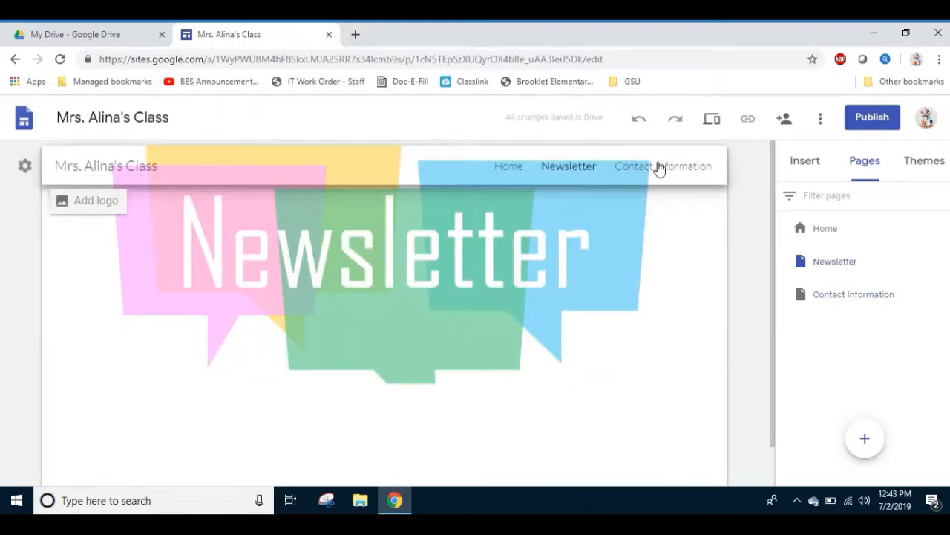
left_click(659, 166)
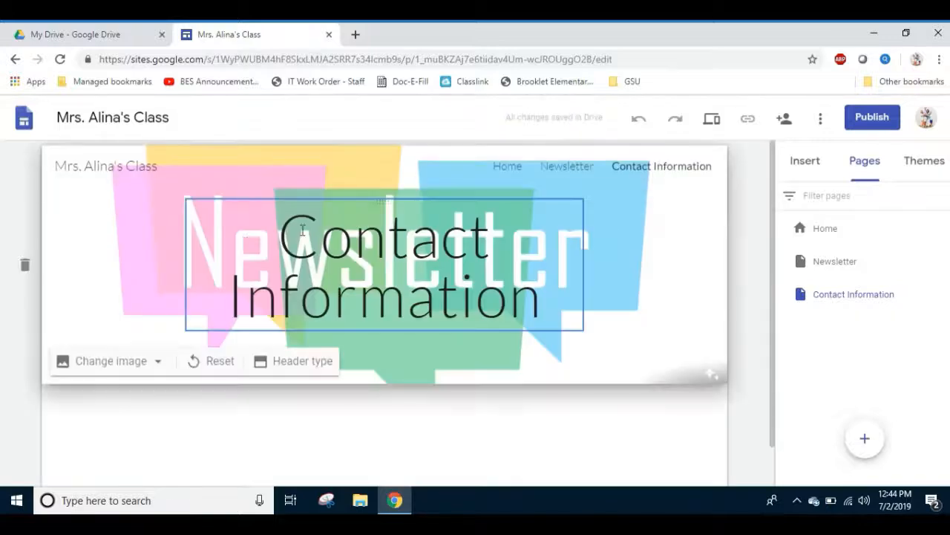
left_click(156, 360)
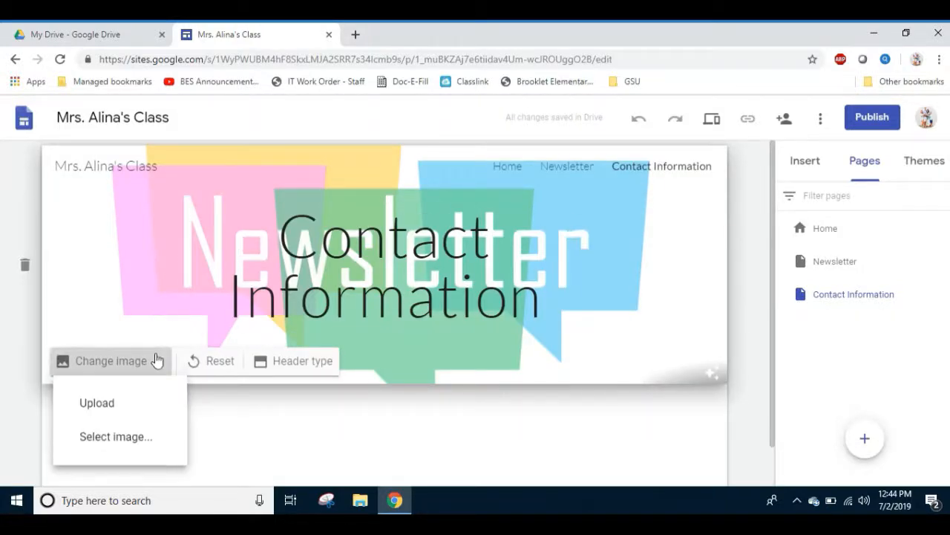
left_click(119, 441)
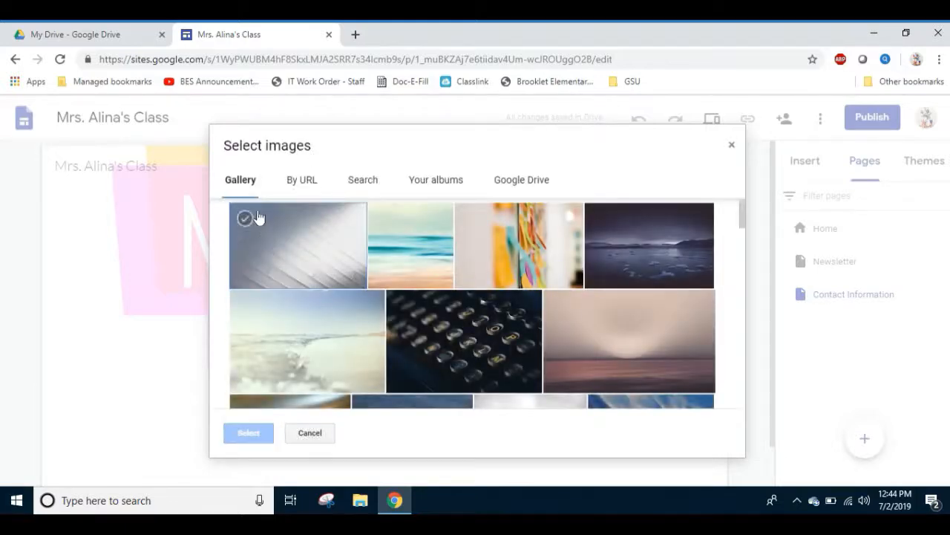
left_click(363, 182)
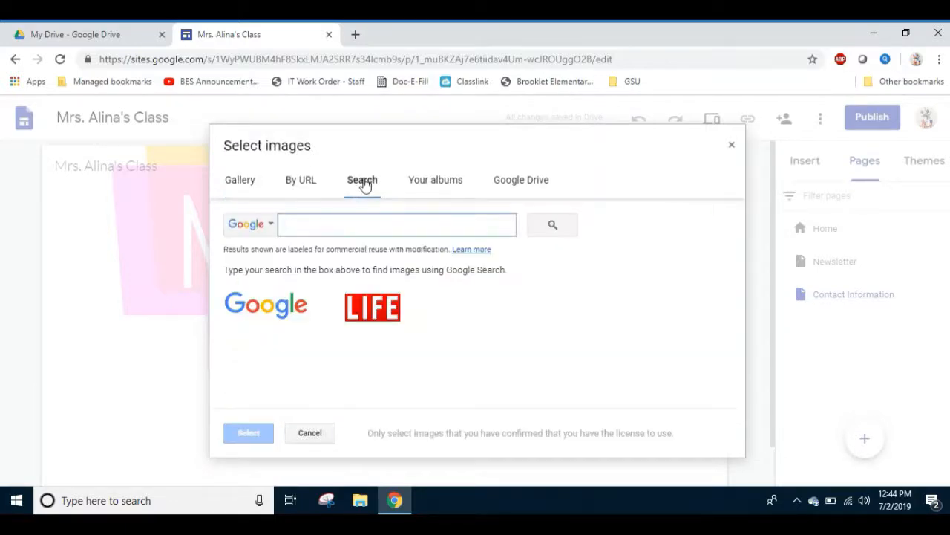
type("contact")
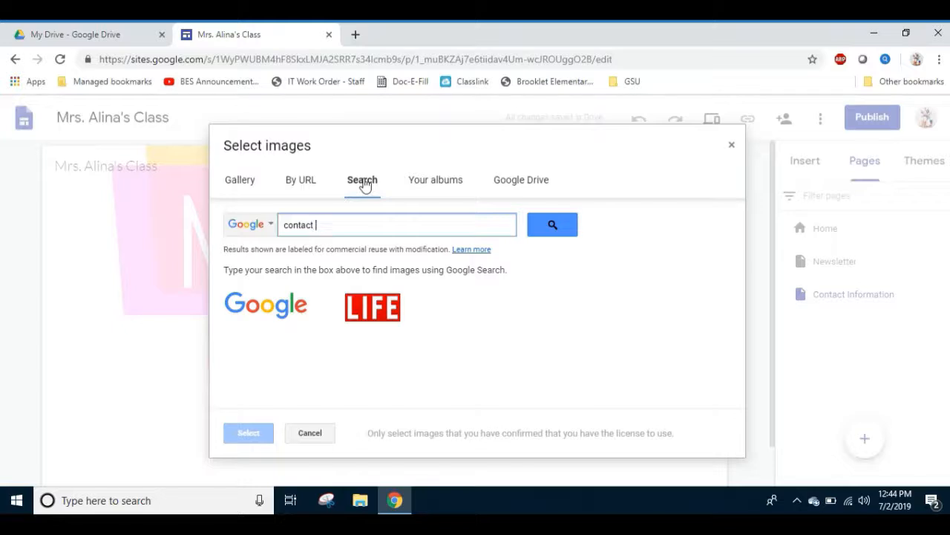
type("formation")
left_click(534, 234)
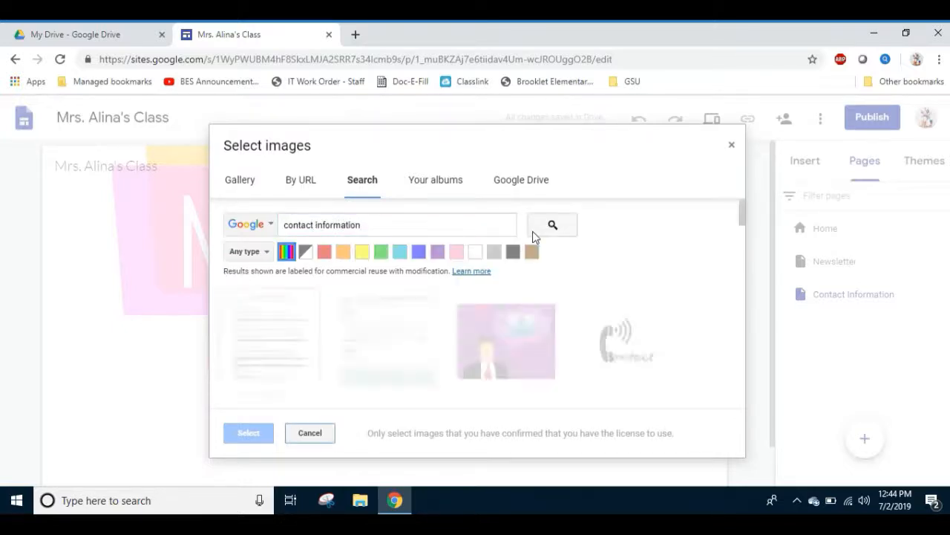
left_click(619, 335)
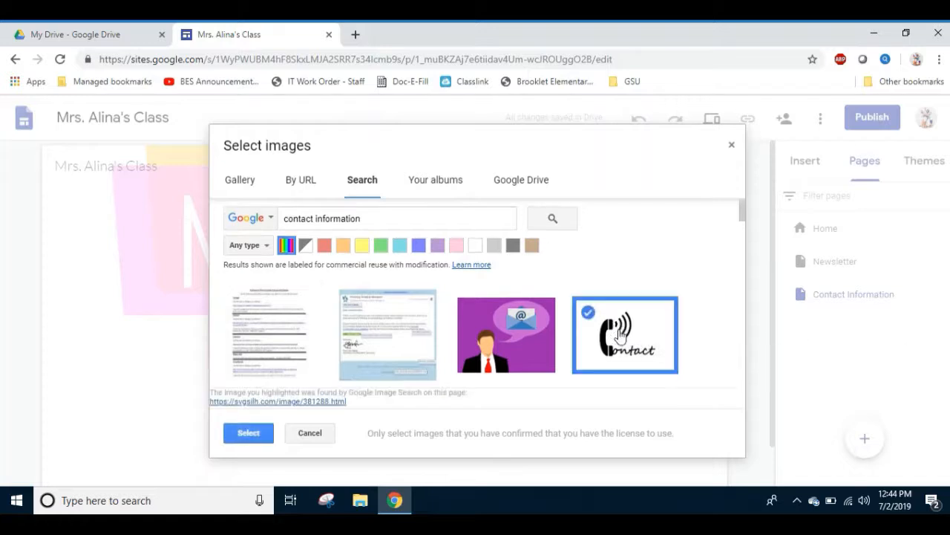
left_click(260, 434)
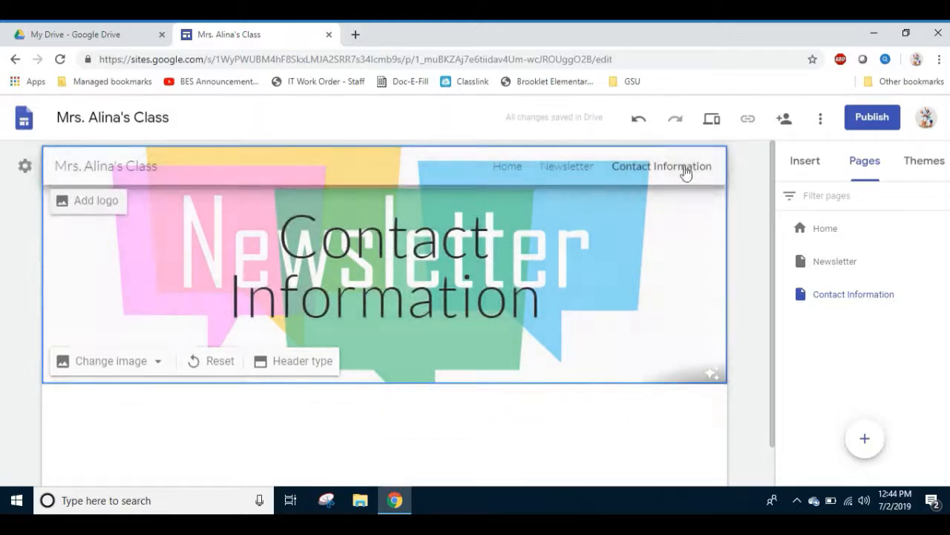
Set the Contact Information page's header to the blue picture of phones sharing folders over Wi-Fi, found by an image search for "contact information".
left_click(157, 360)
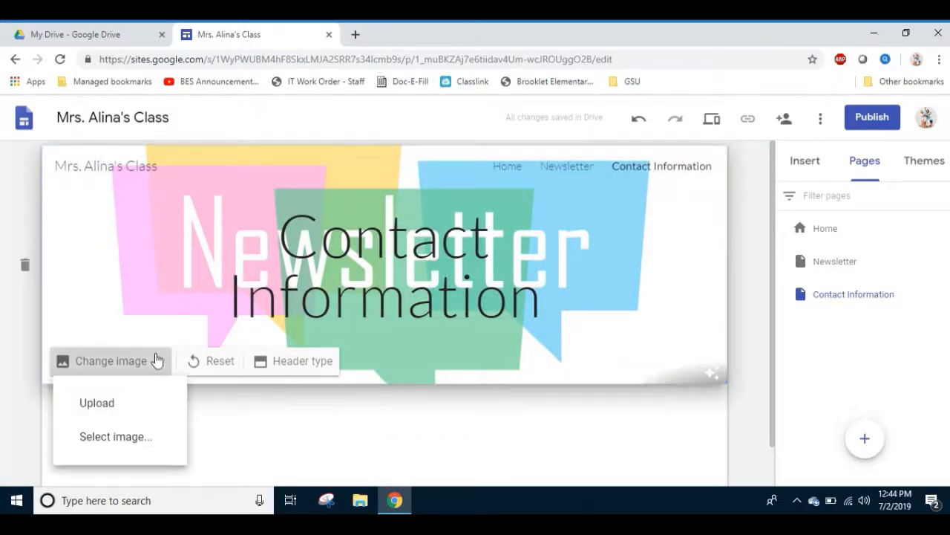
left_click(119, 438)
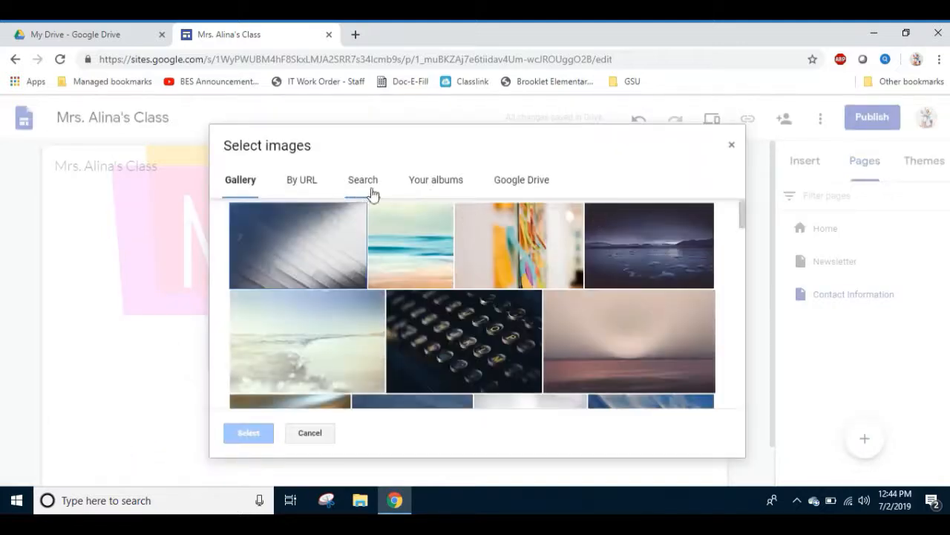
left_click(350, 192)
type("co")
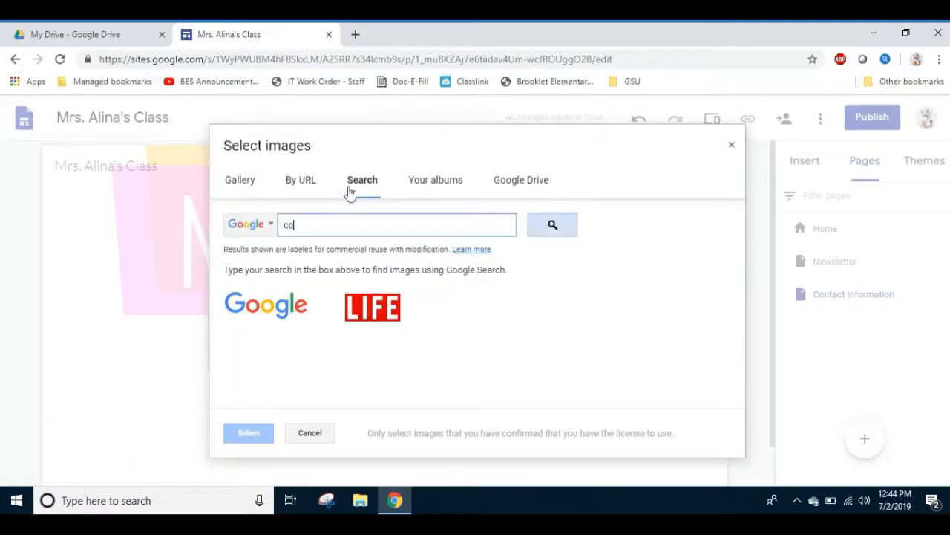
type("ntact information")
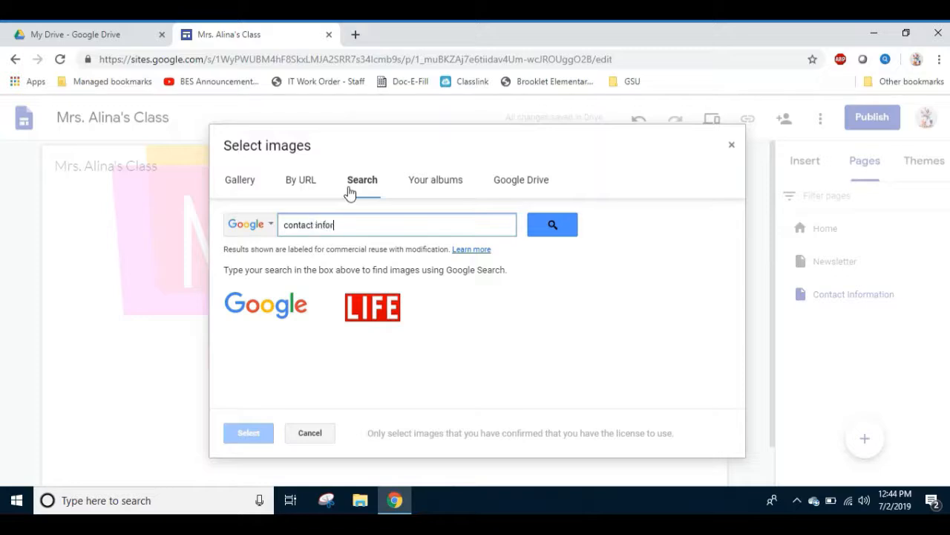
left_click(547, 226)
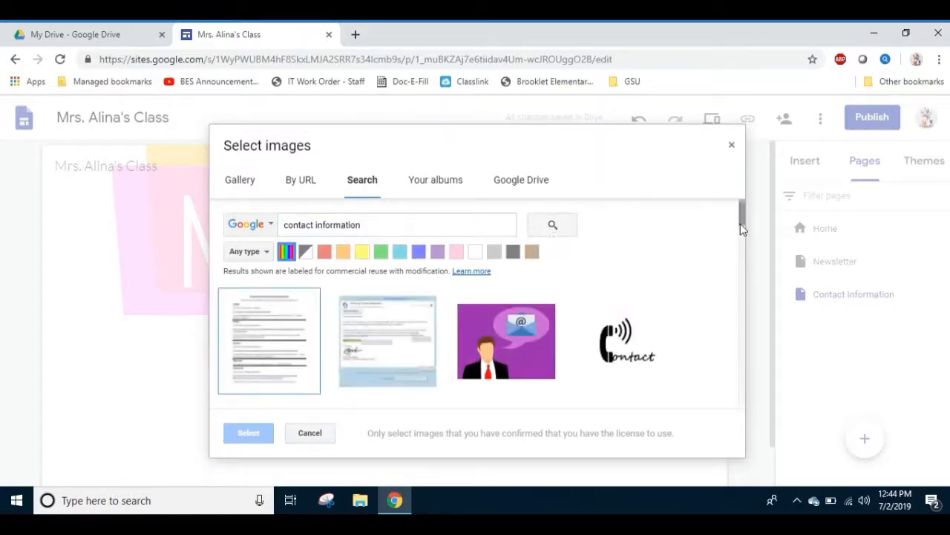
left_click_drag(741, 222, 741, 284)
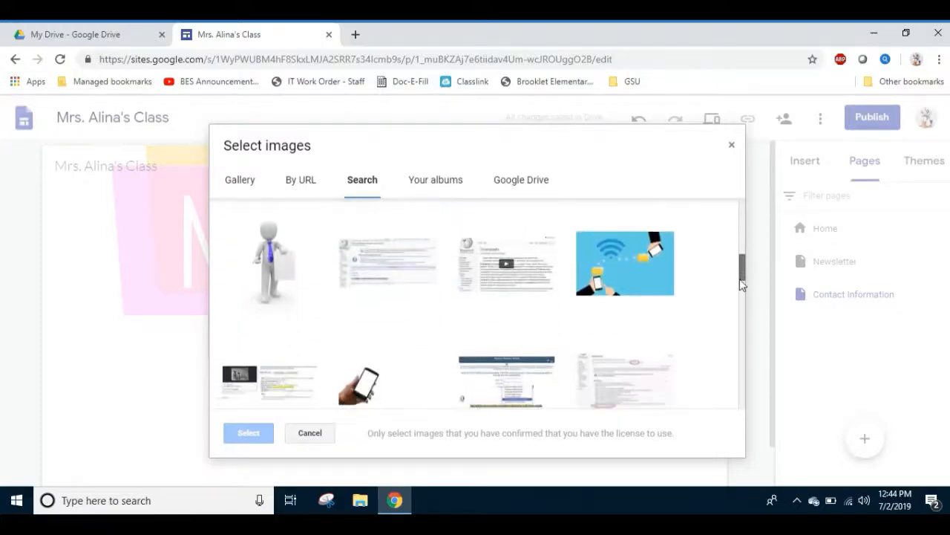
left_click(642, 266)
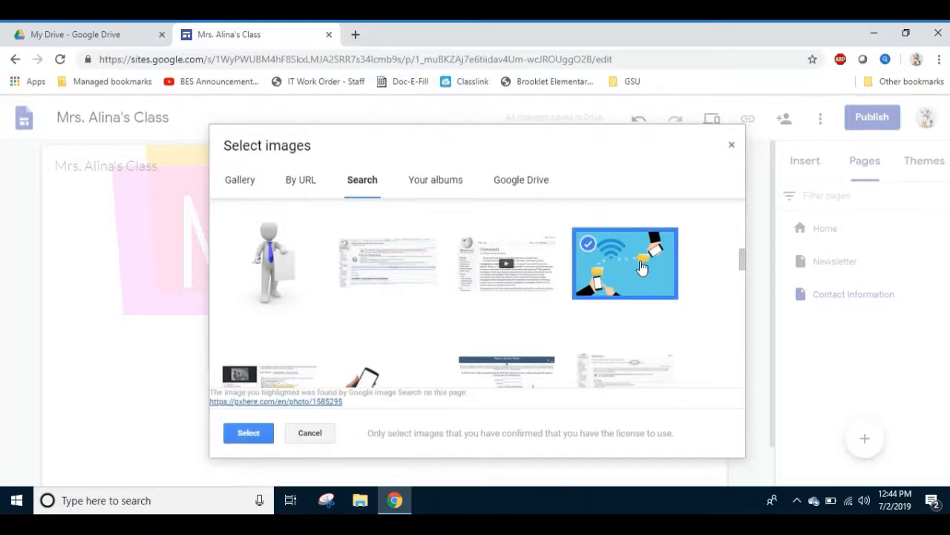
left_click(238, 433)
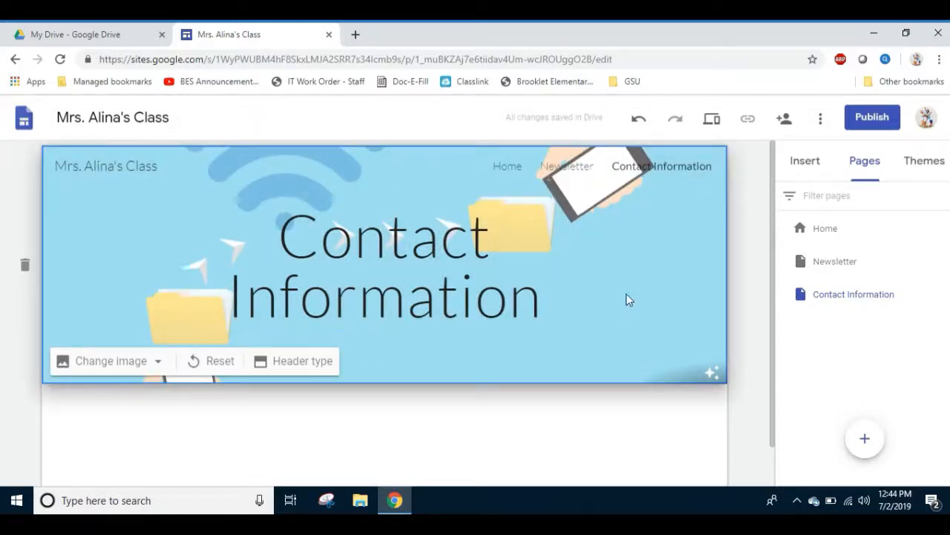
Review the headers of the Home, Newsletter and Contact Information pages in turn.
left_click(513, 177)
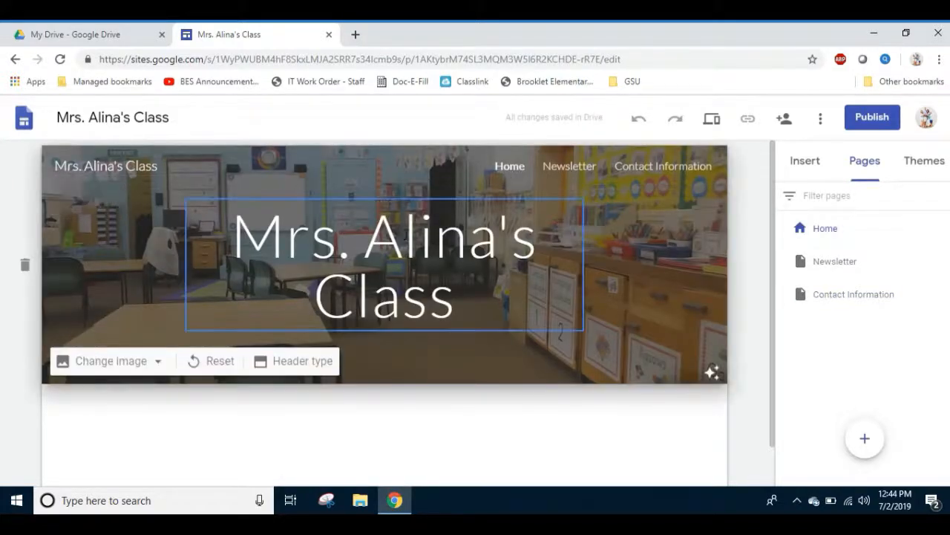
left_click(583, 171)
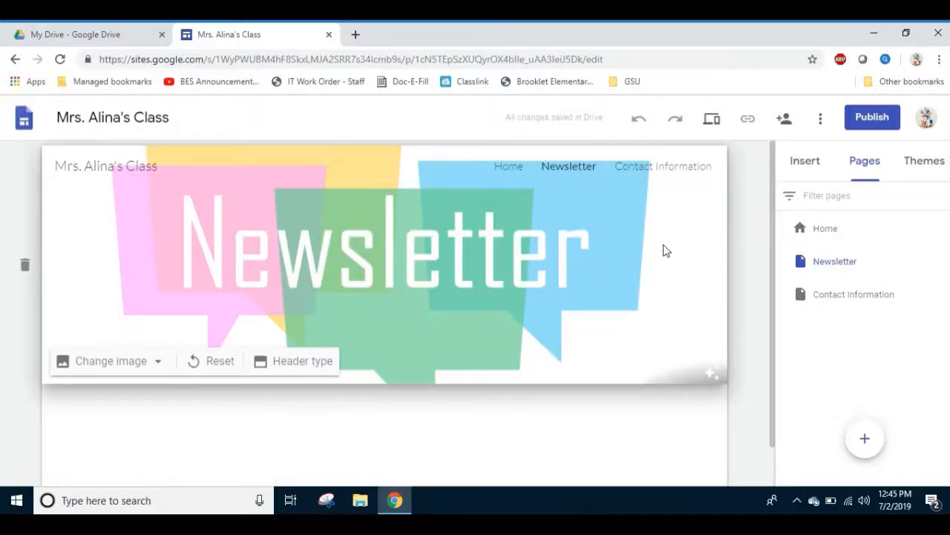
left_click(674, 172)
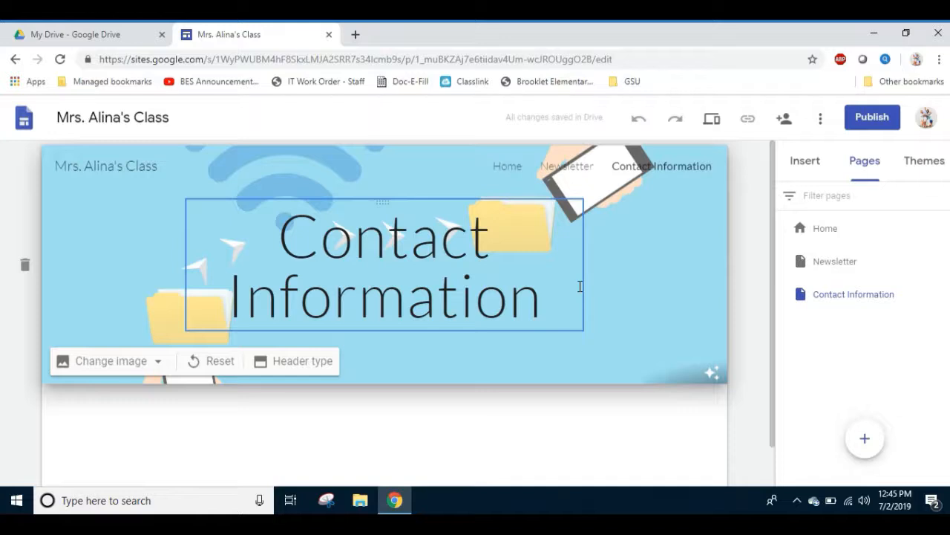
Open the Newsletter page and start inserting a file from Google Drive, looking inside the Classroom folder.
left_click(581, 172)
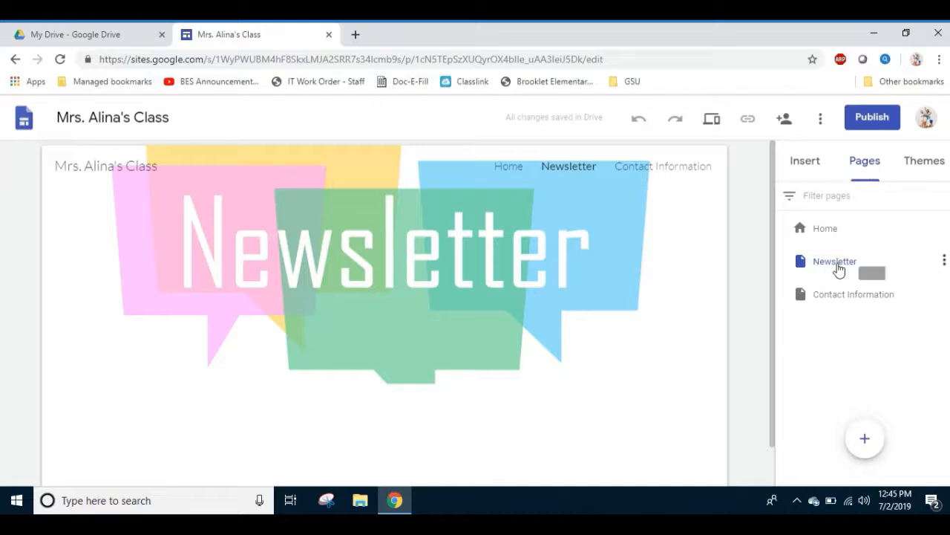
left_click(810, 168)
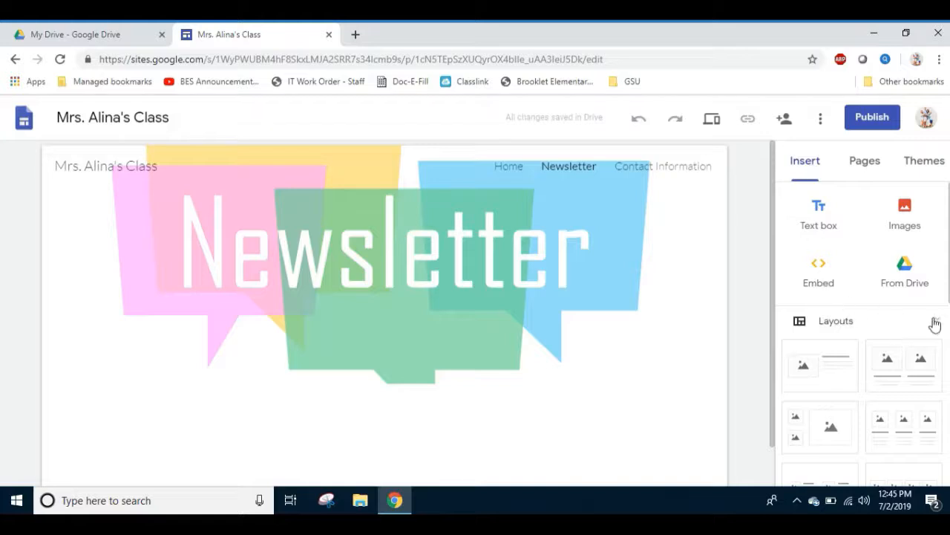
scroll(862, 334, "down", 3)
scroll(861, 334, "up", 3)
left_click(907, 266)
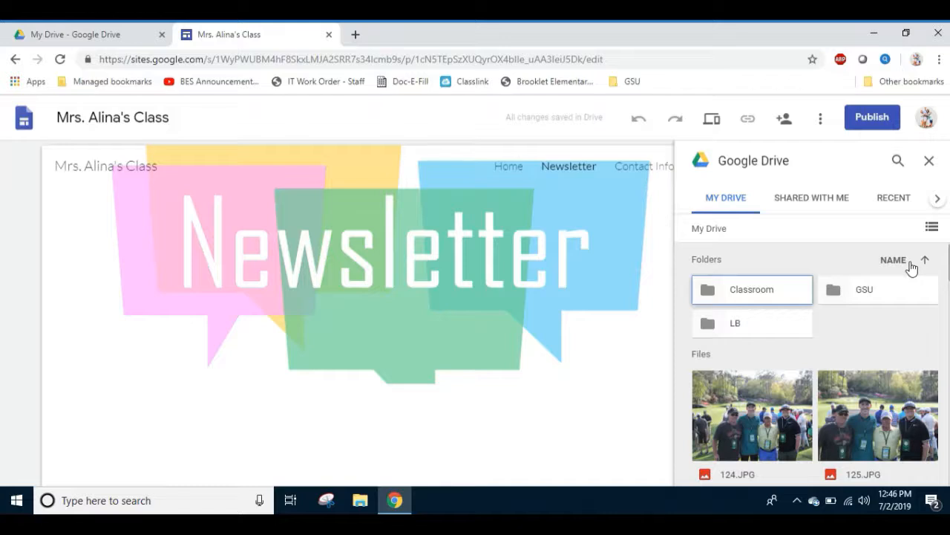
double_click(802, 294)
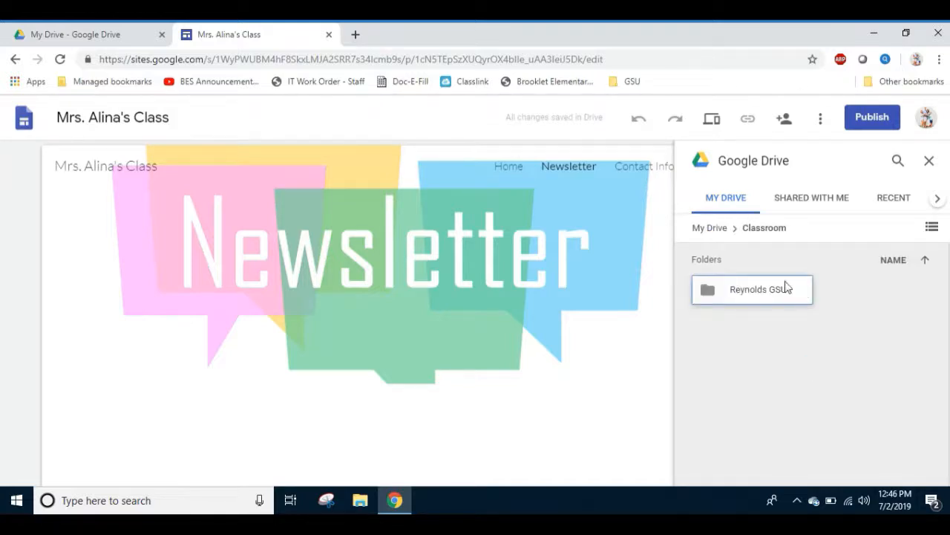
Insert "100 day snack.pdf" from the Google Drive files shared with the account below the Newsletter page's header.
left_click(808, 208)
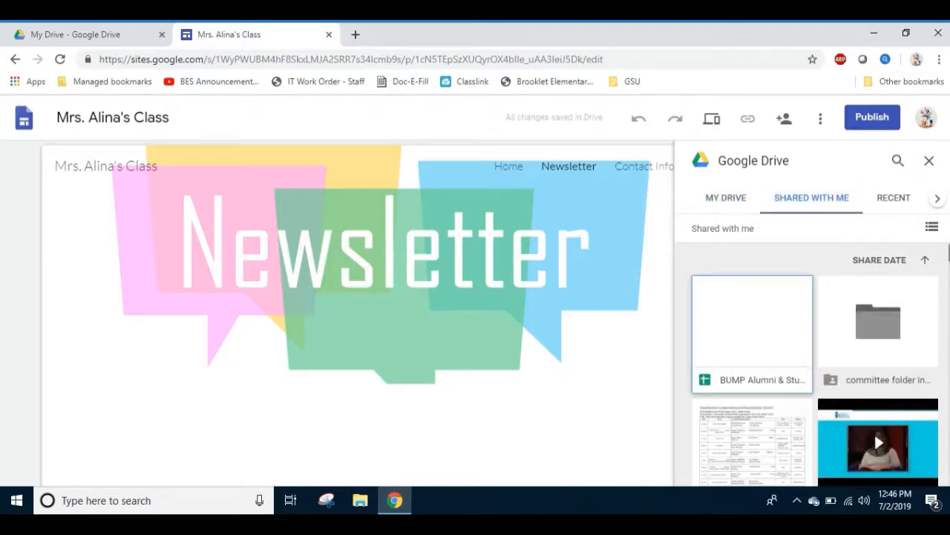
scroll(815, 364, "down", 6)
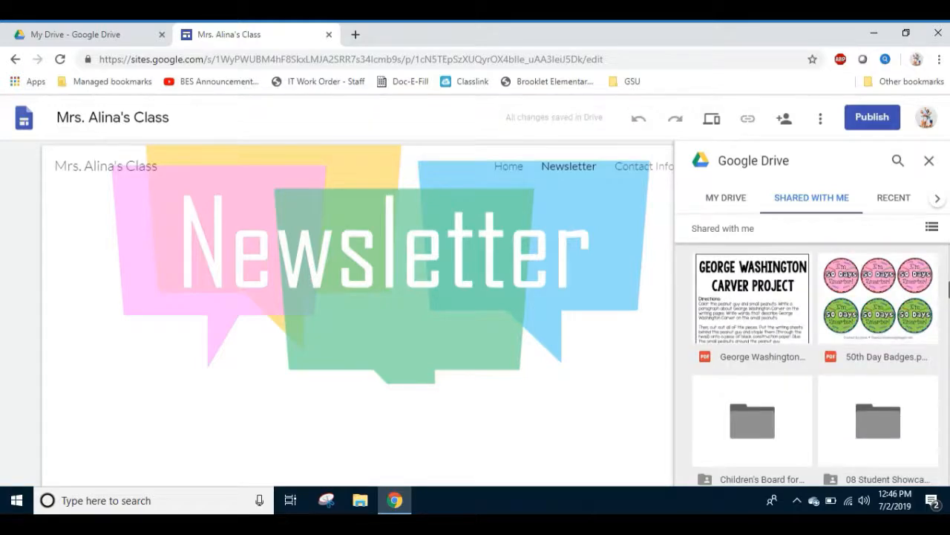
scroll(815, 364, "down", 9)
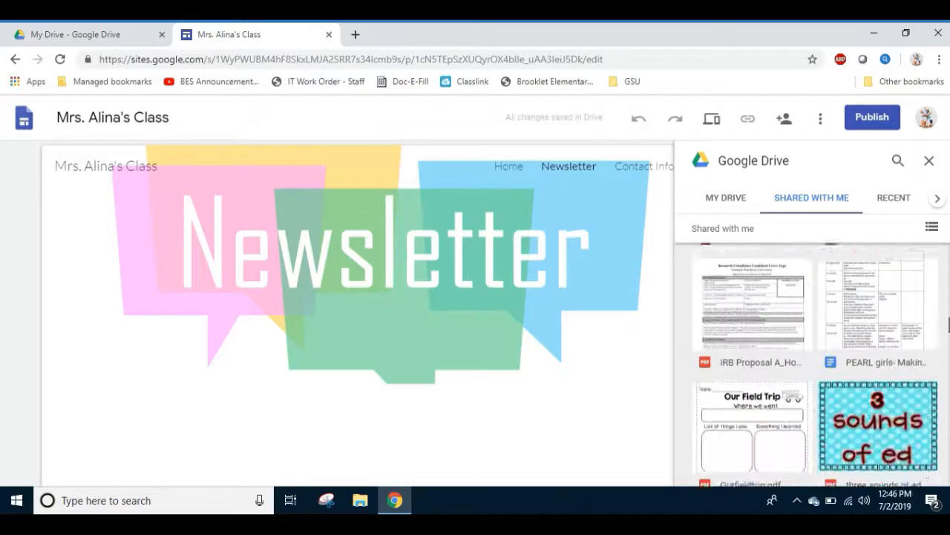
scroll(816, 364, "down", 5)
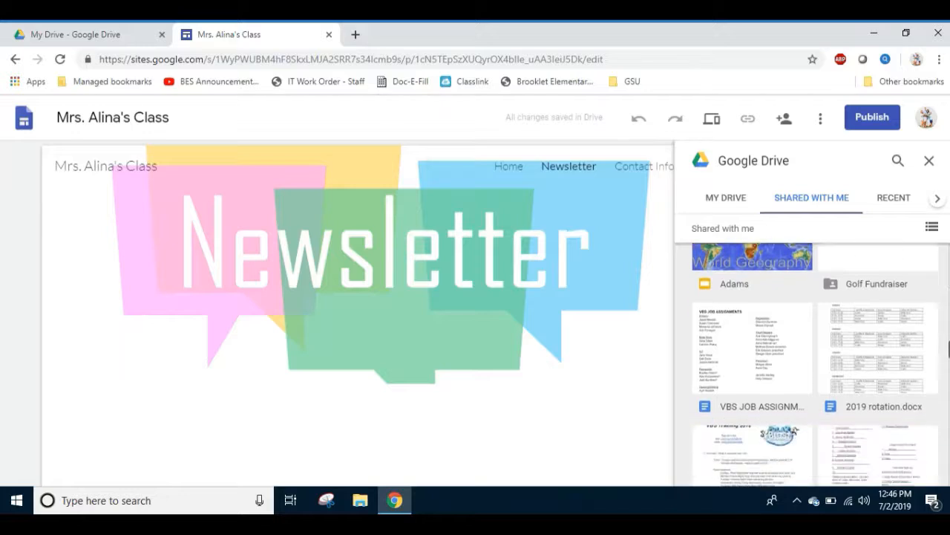
scroll(816, 364, "down", 1)
scroll(815, 364, "down", 5)
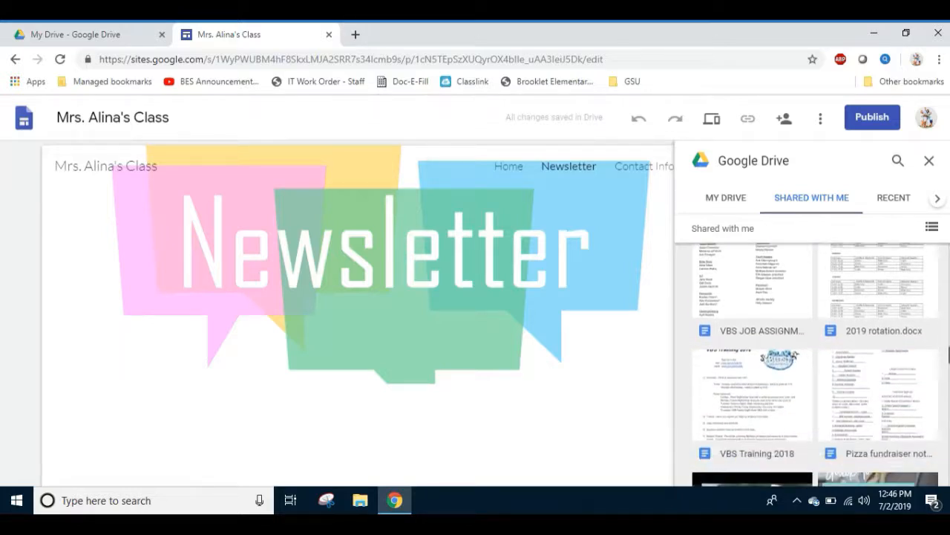
scroll(816, 364, "down", 5)
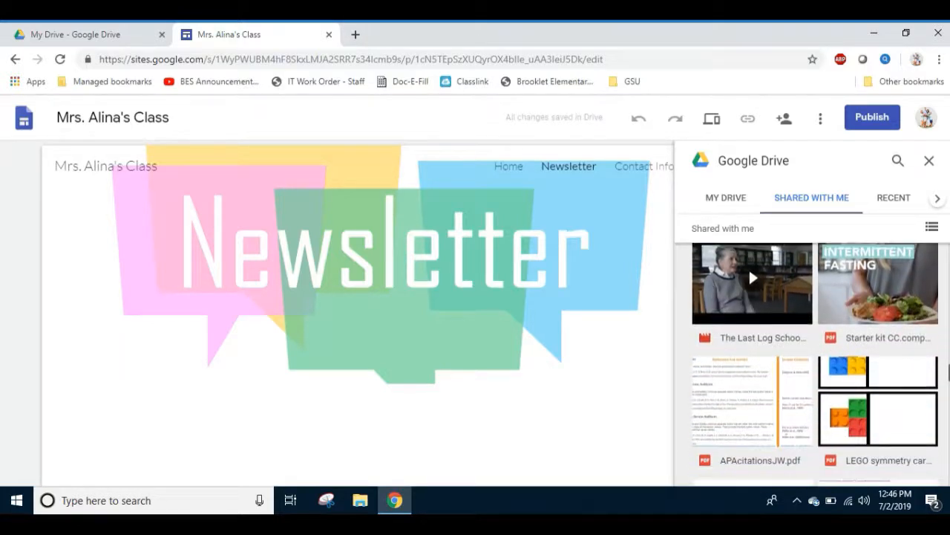
scroll(815, 364, "down", 6)
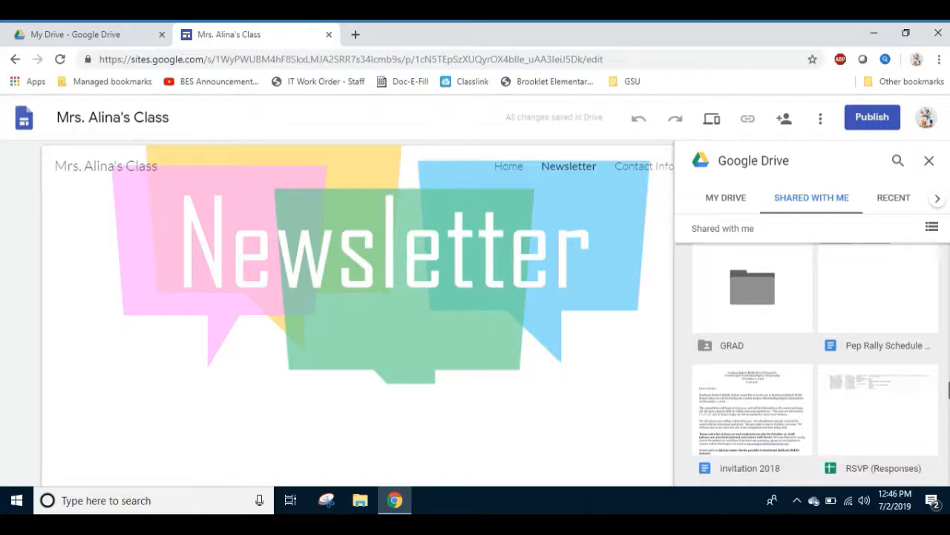
scroll(815, 363, "up", 2)
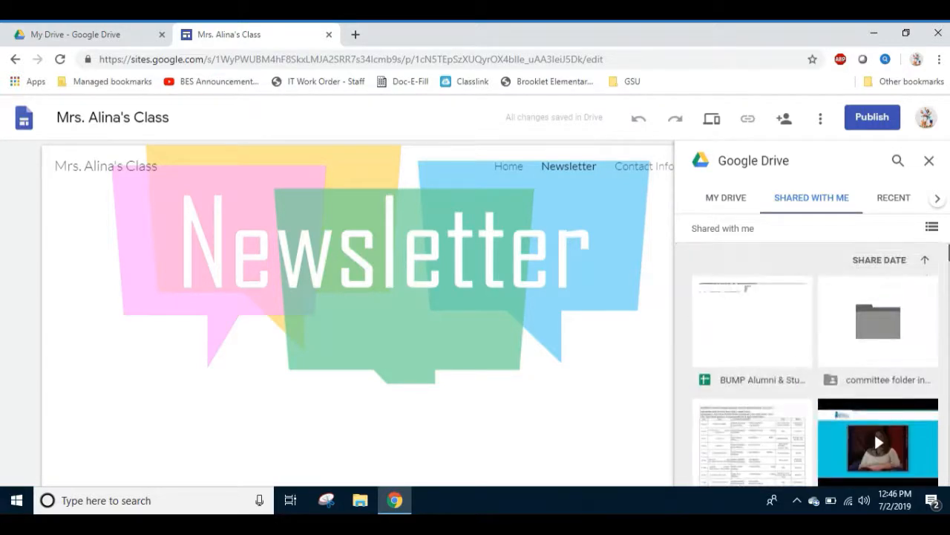
scroll(816, 364, "down", 1)
scroll(815, 364, "up", 1)
scroll(815, 364, "down", 5)
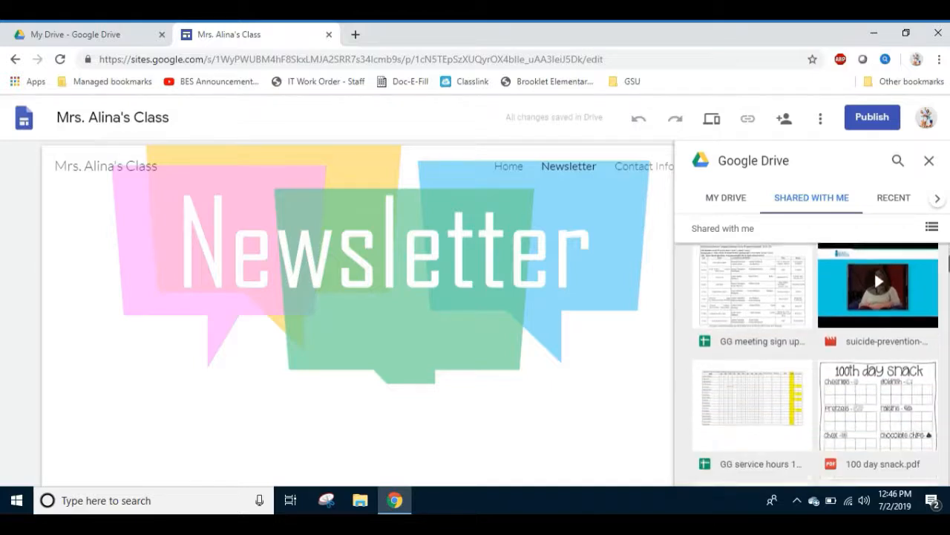
left_click(900, 389)
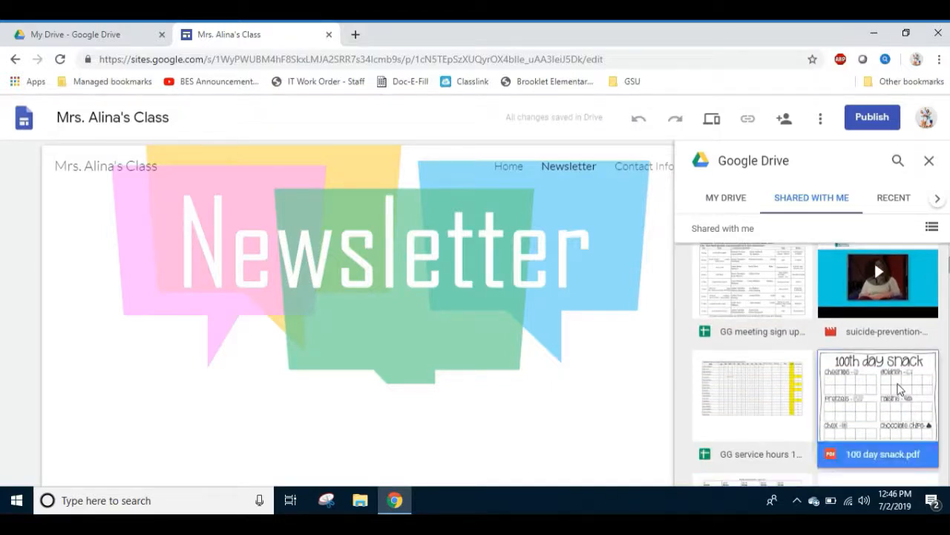
double_click(900, 389)
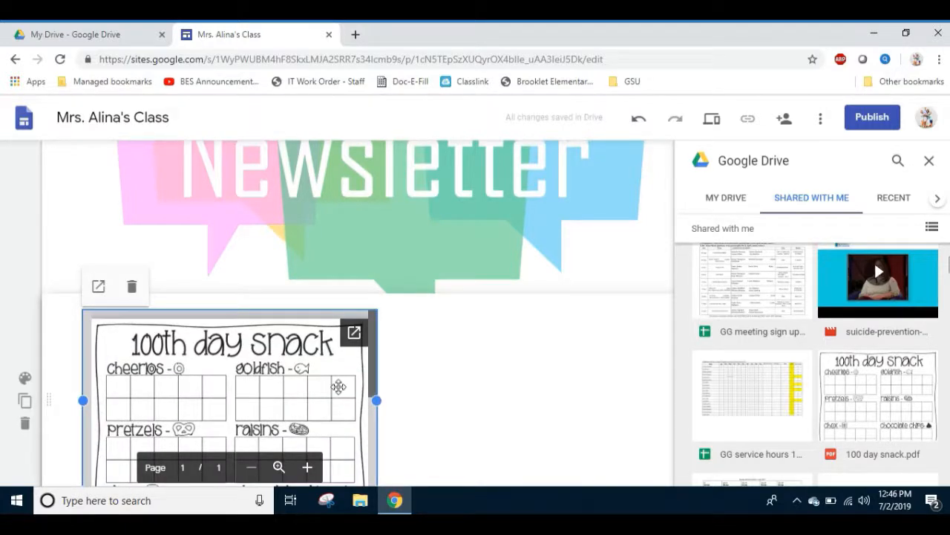
Center the "100 day snack.pdf" embed below the Newsletter page's header and close the Google Drive file browser.
left_click_drag(339, 386, 408, 396)
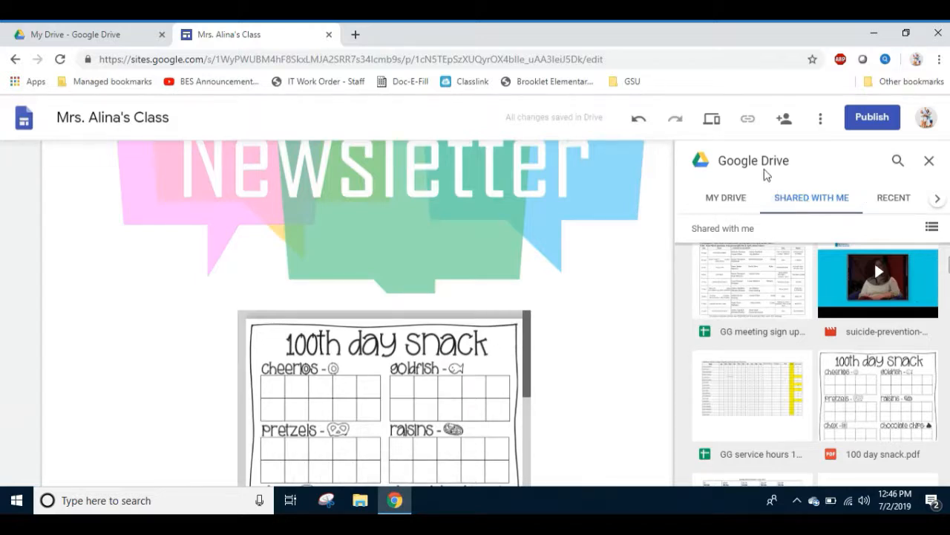
left_click(933, 165)
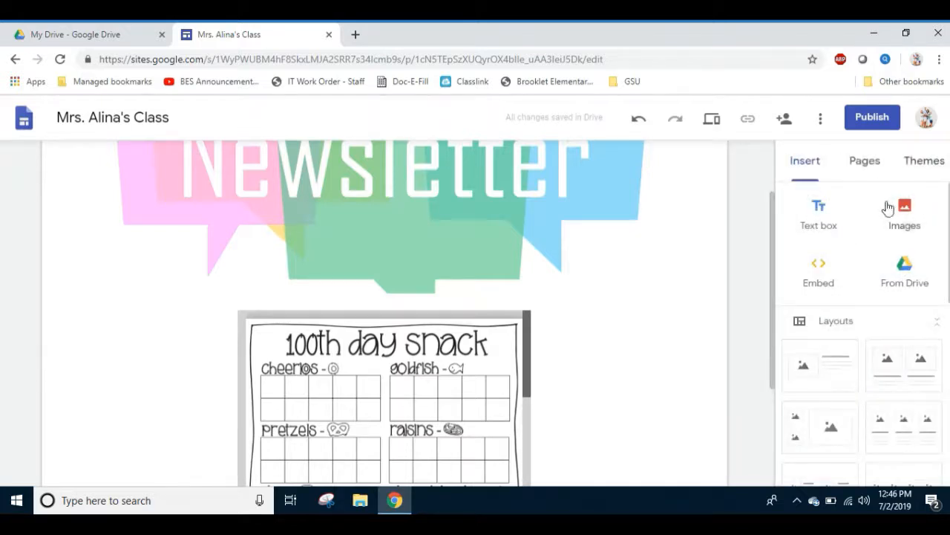
scroll(944, 223, "down", 1)
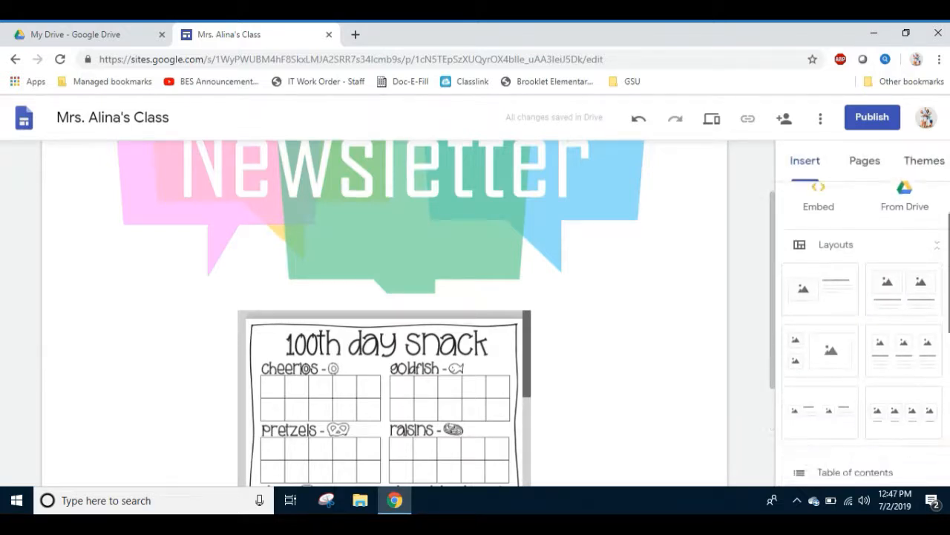
scroll(861, 334, "down", 4)
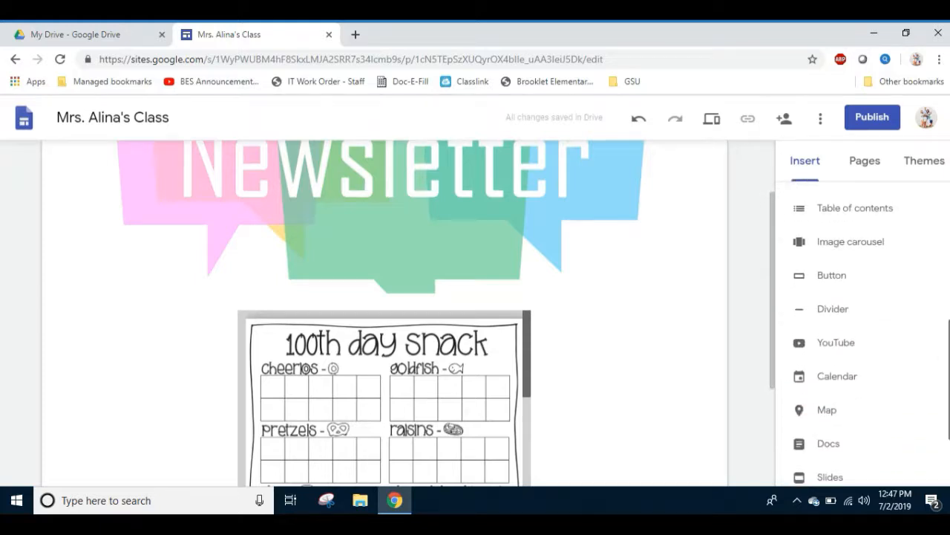
left_click_drag(949, 358, 949, 363)
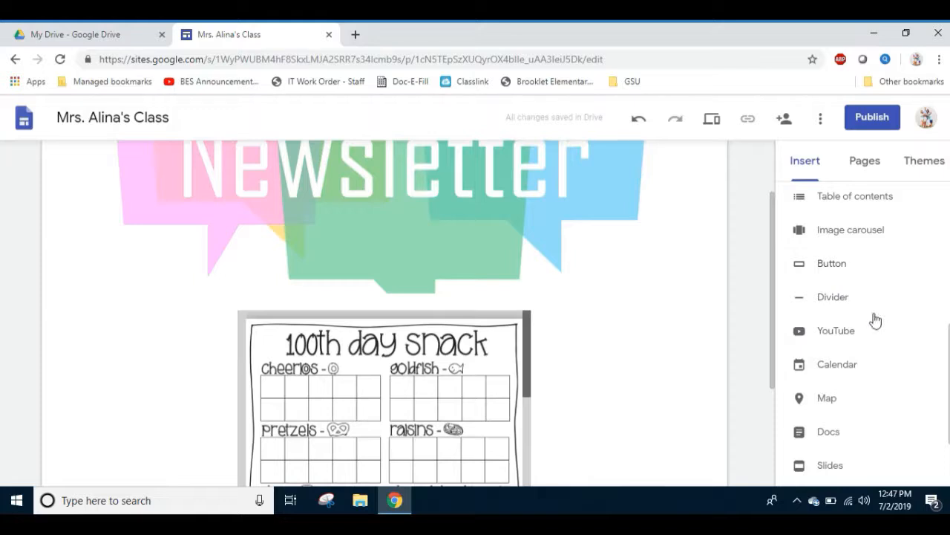
left_click_drag(949, 364, 949, 223)
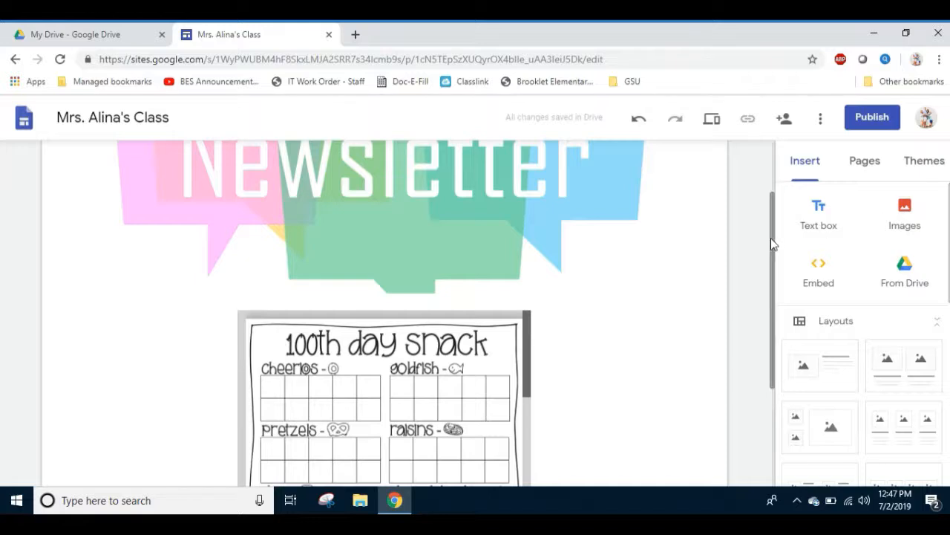
Open the Contact Information page and add a text box with a "Phone:" line giving the phone number.
left_click_drag(770, 238, 771, 189)
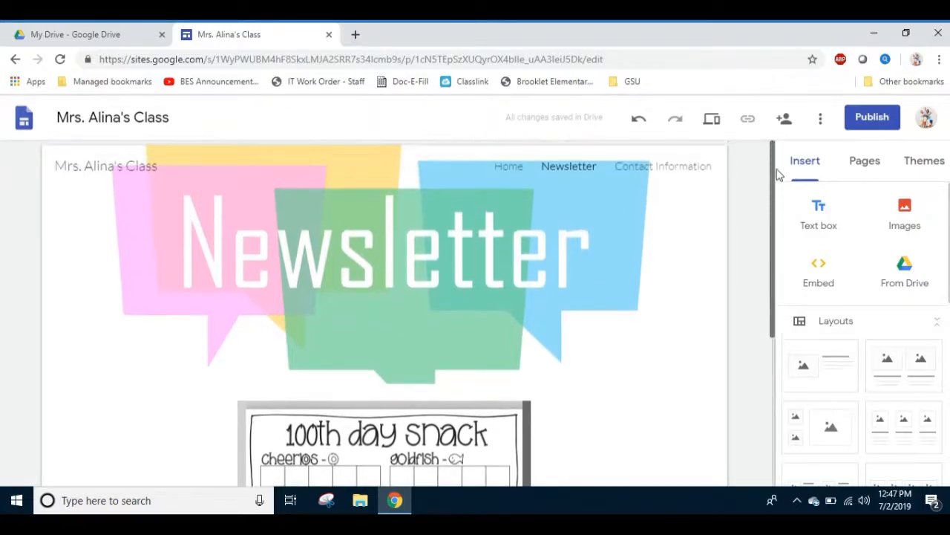
left_click(709, 173)
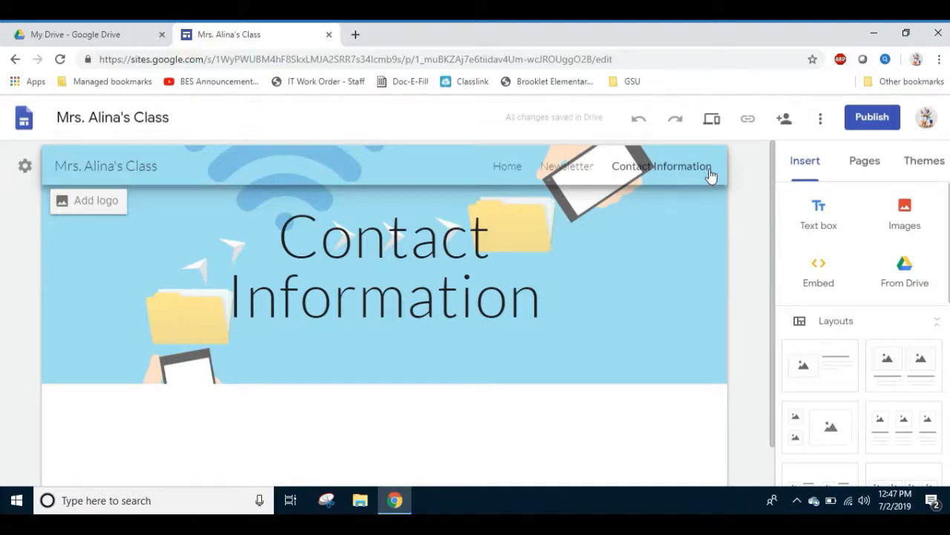
left_click(820, 212)
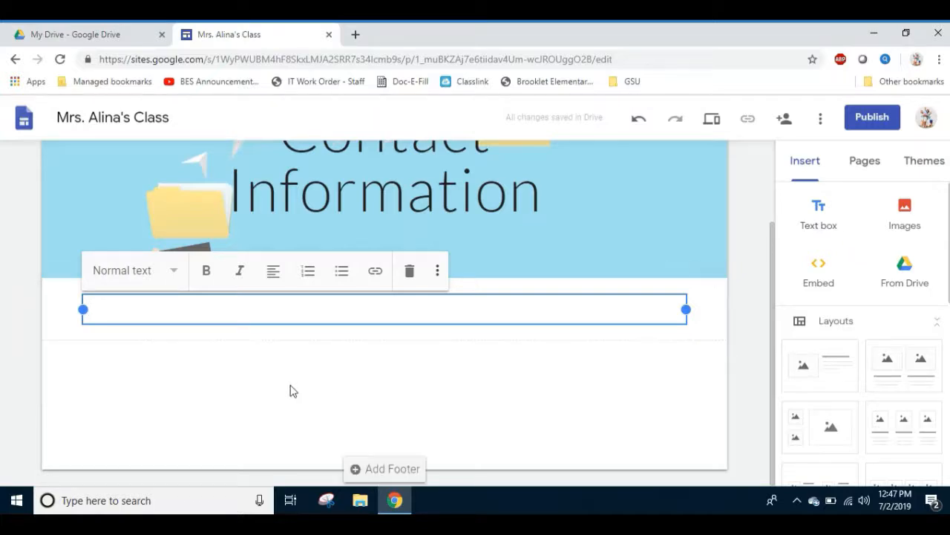
type("Phone: 842-8300")
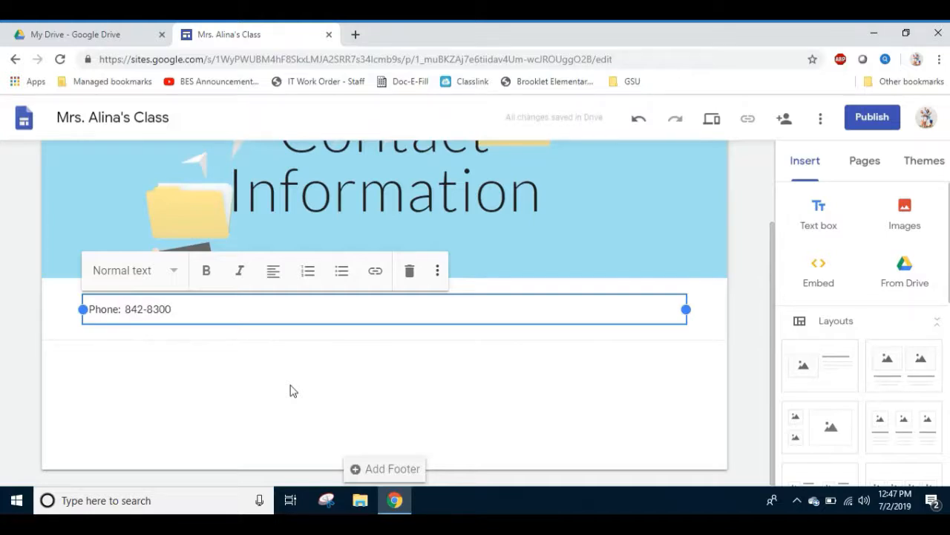
key("Return")
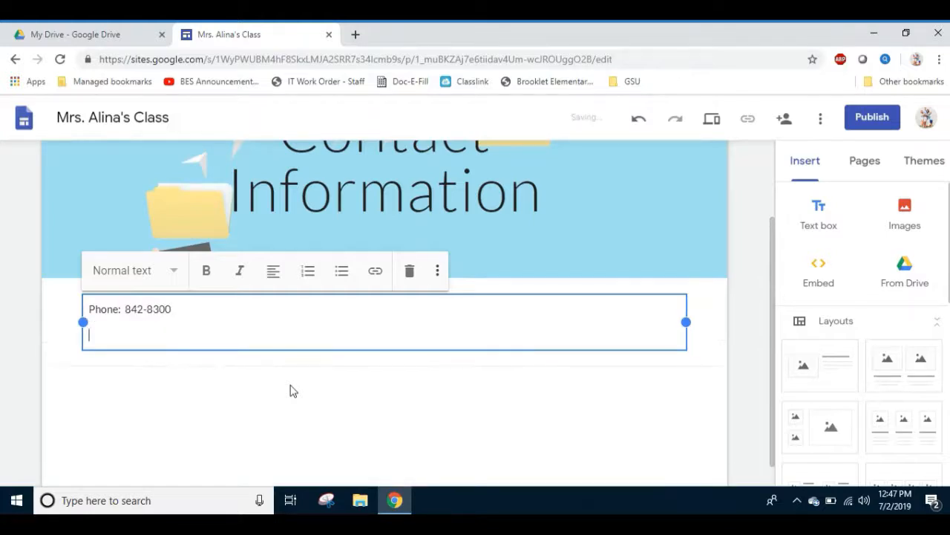
Add a "Fax:" line with the fax number to the contact text box.
type("Fax: ")
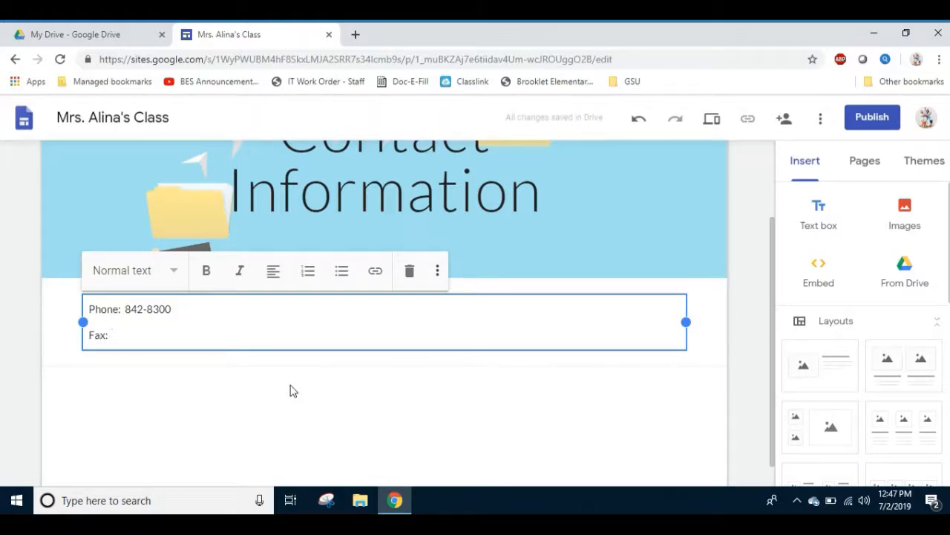
type("842-")
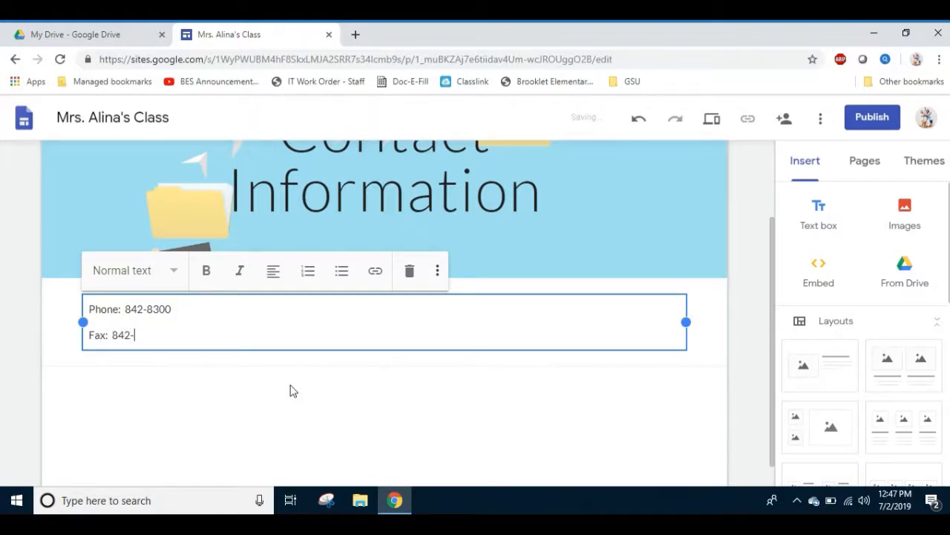
type("0000")
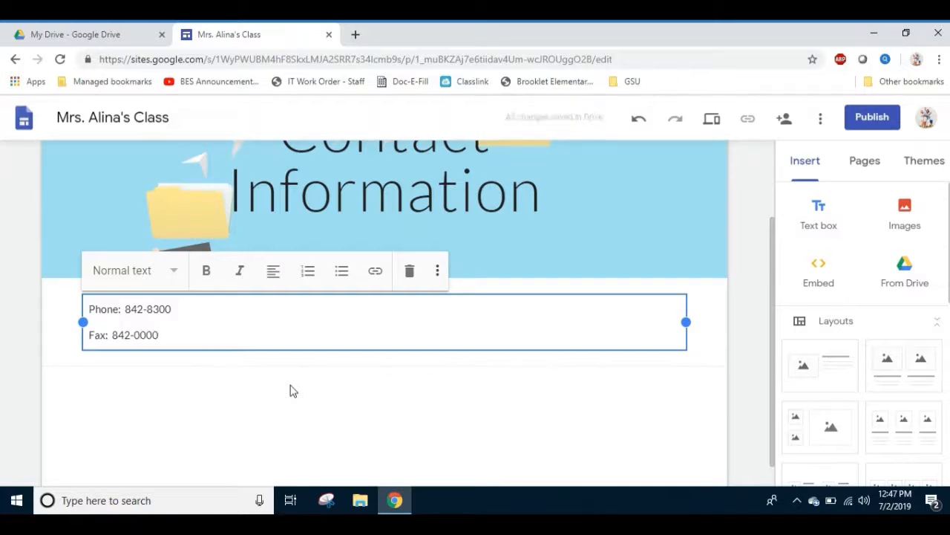
key("Return")
Add an "email:" line with the teacher's school email address below the fax line.
type("email")
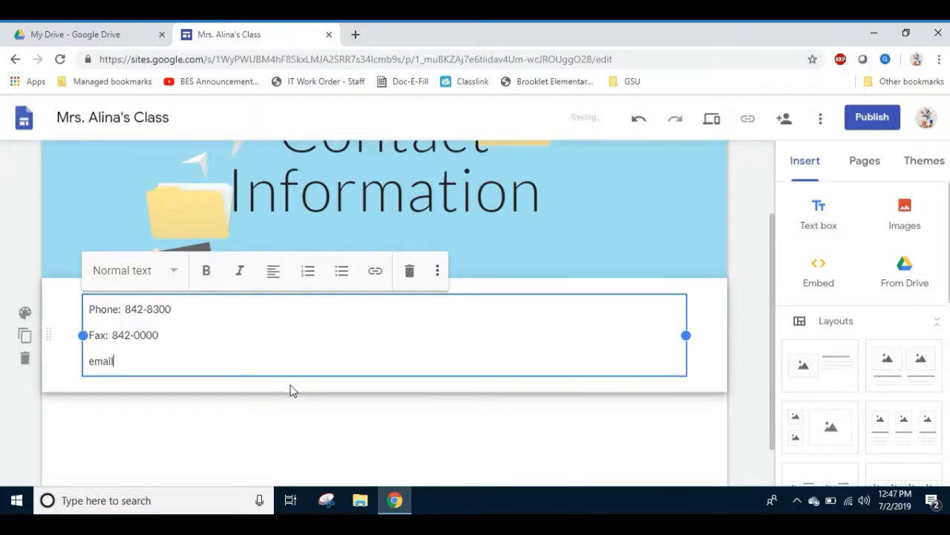
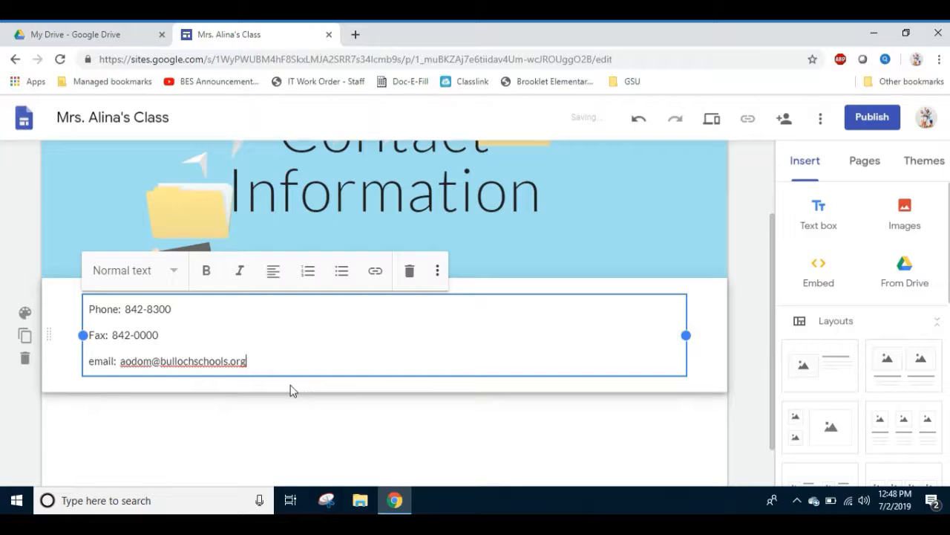
key("Return")
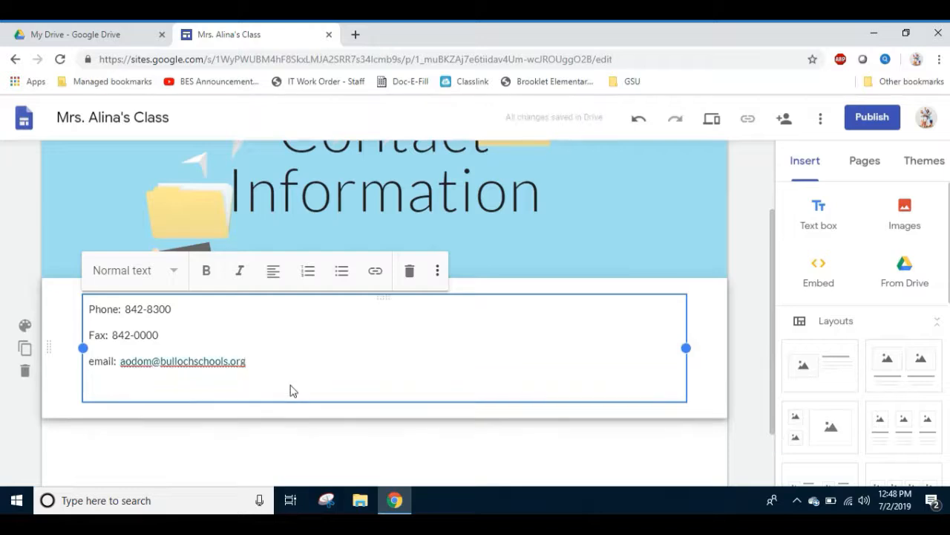
Add a "personal email:" line to the contact text box, leaving the address blank.
type("personal email")
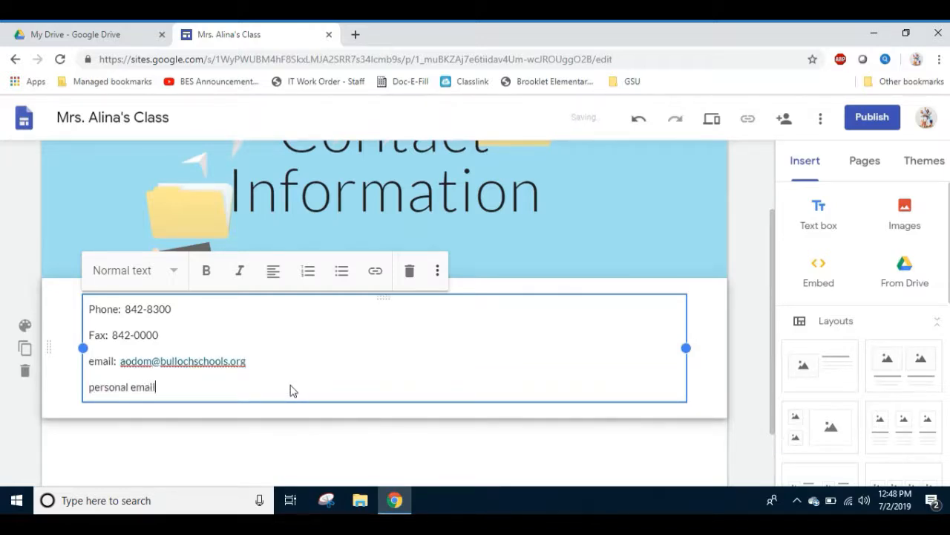
type(":")
key("Return")
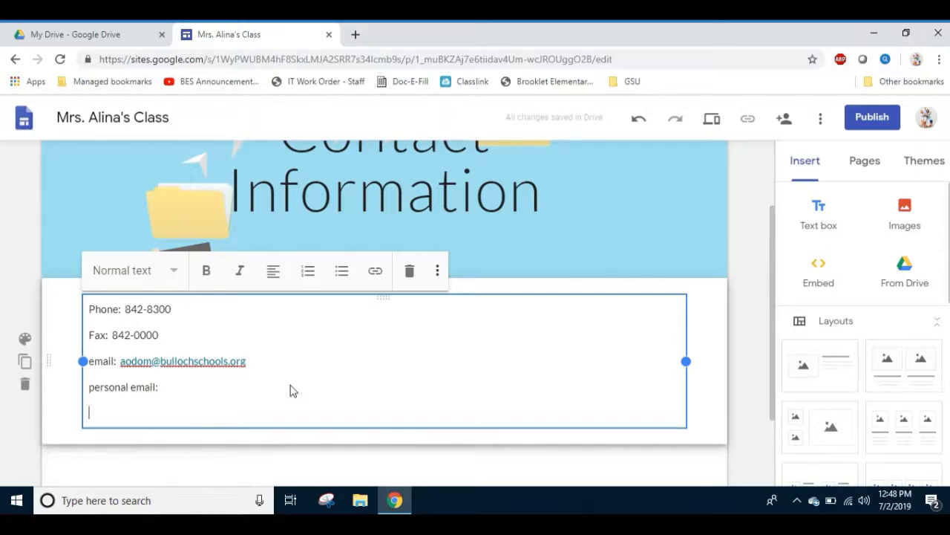
Add a "Remind 101 information:" line with the instruction to text the class handle to the Remind number.
type("Remind 101 informat")
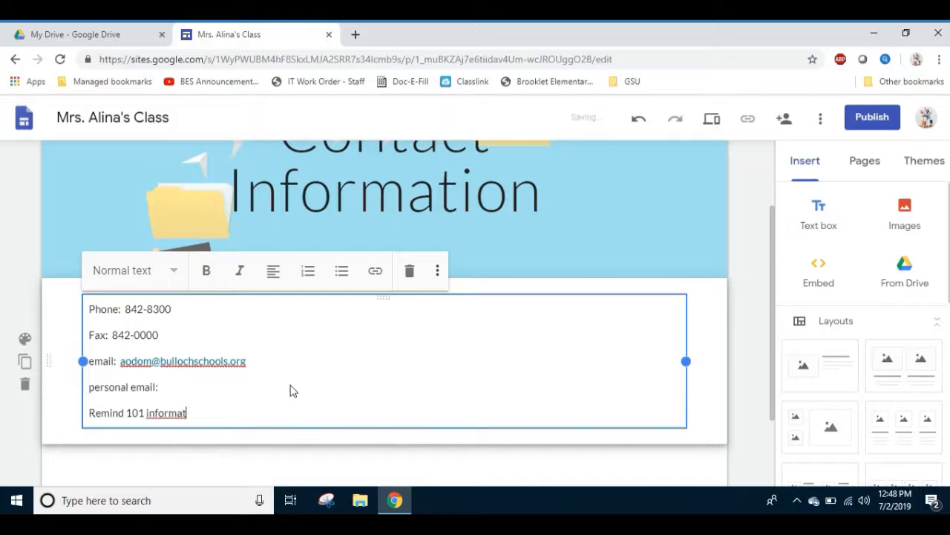
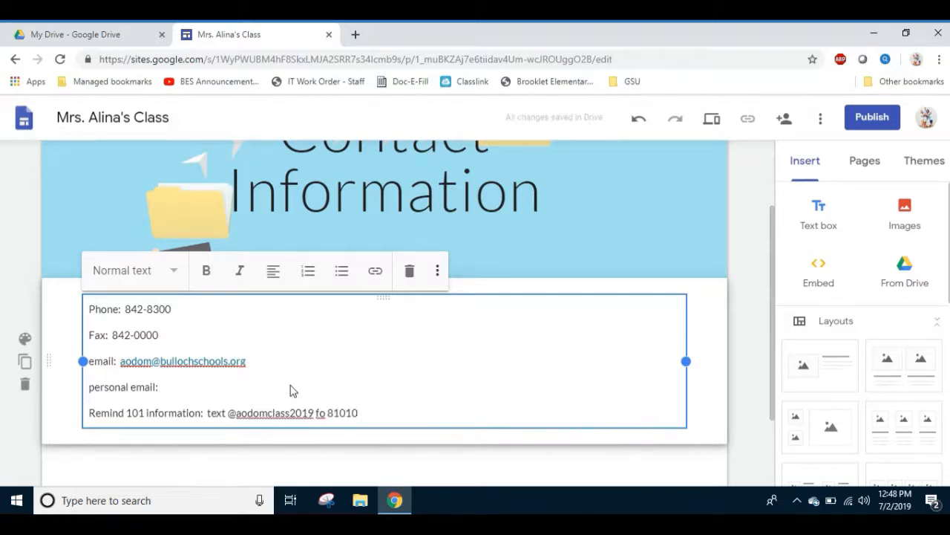
key("Return")
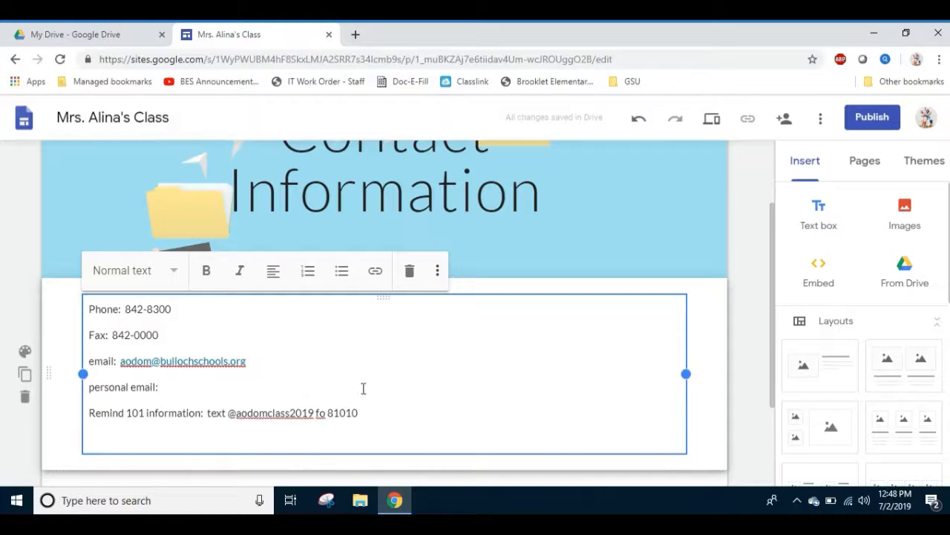
key("BackSpace")
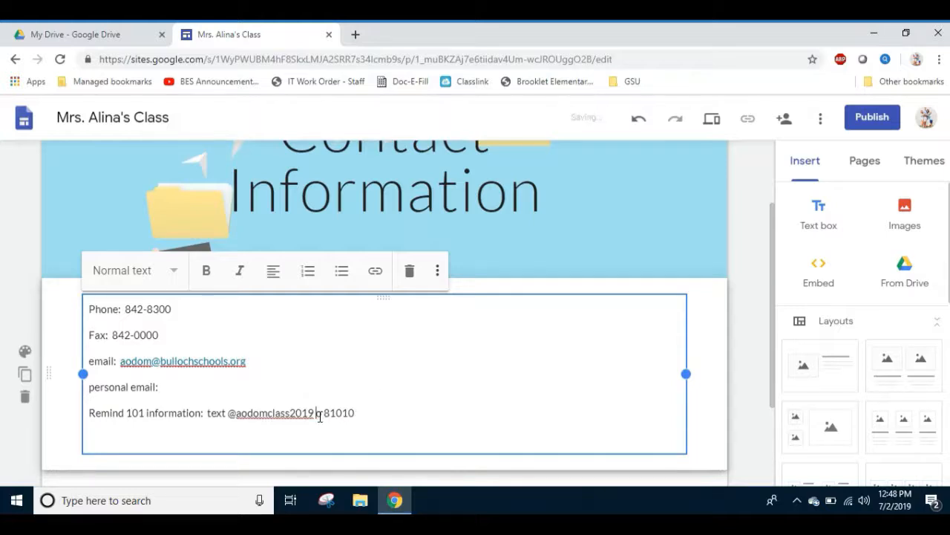
type("to")
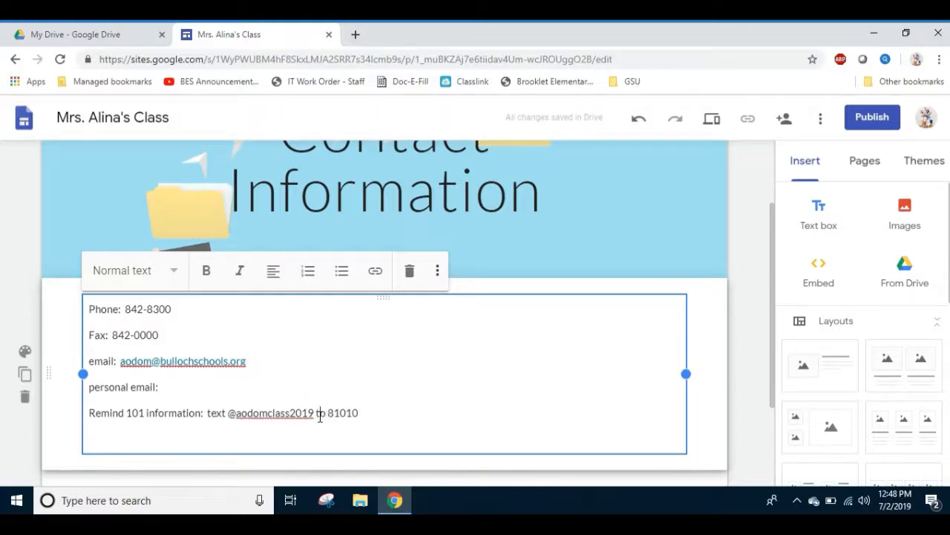
Add a "Home phone number:" line below the Remind 101 information, leaving the number blank.
left_click(105, 443)
type("Home ph")
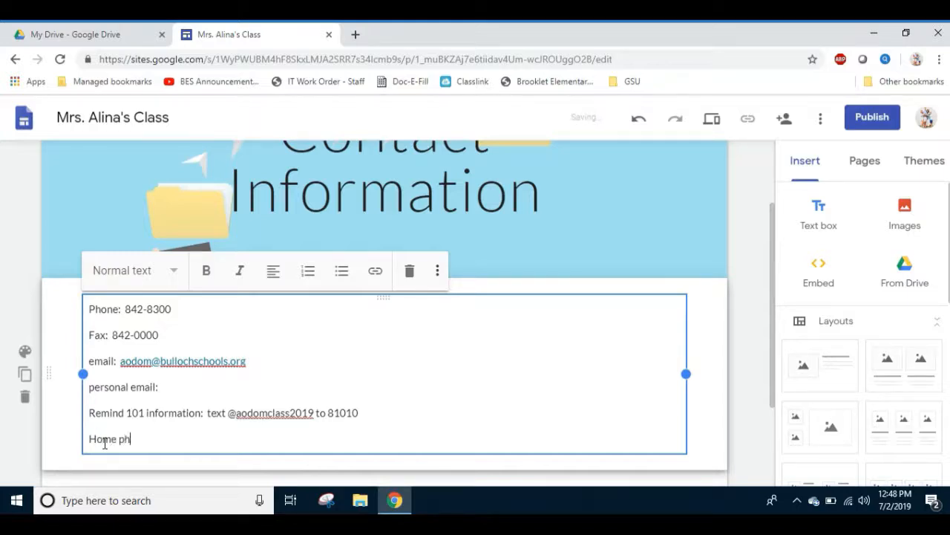
type("one number:")
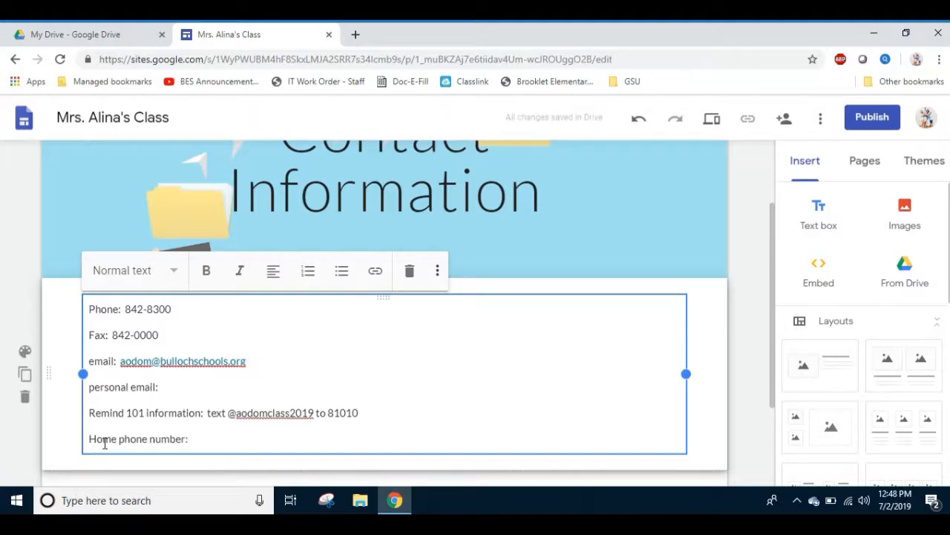
key("Return")
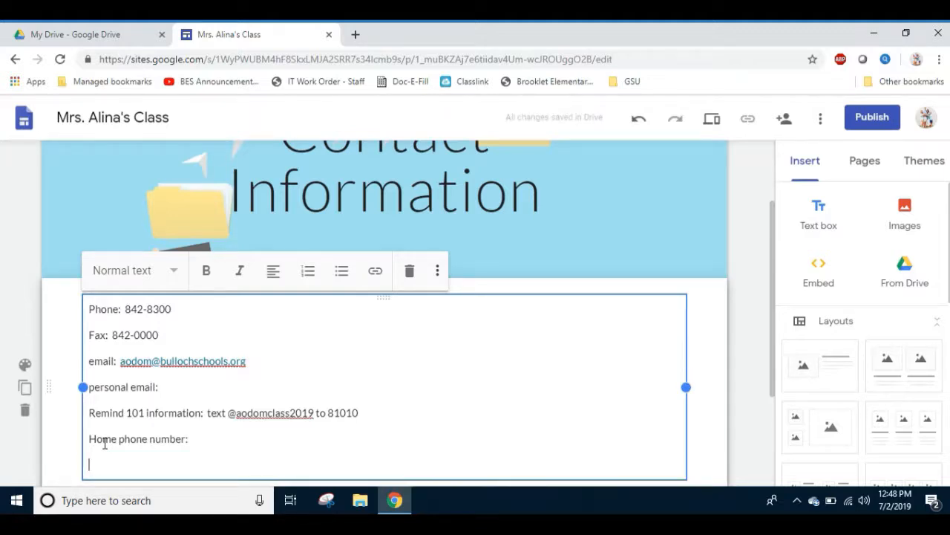
type("Schoo")
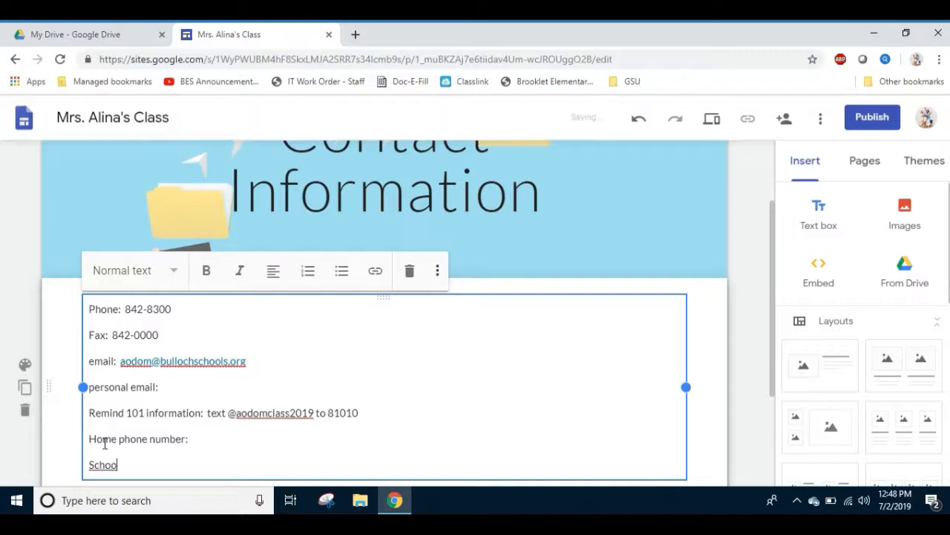
type("l Website: ht")
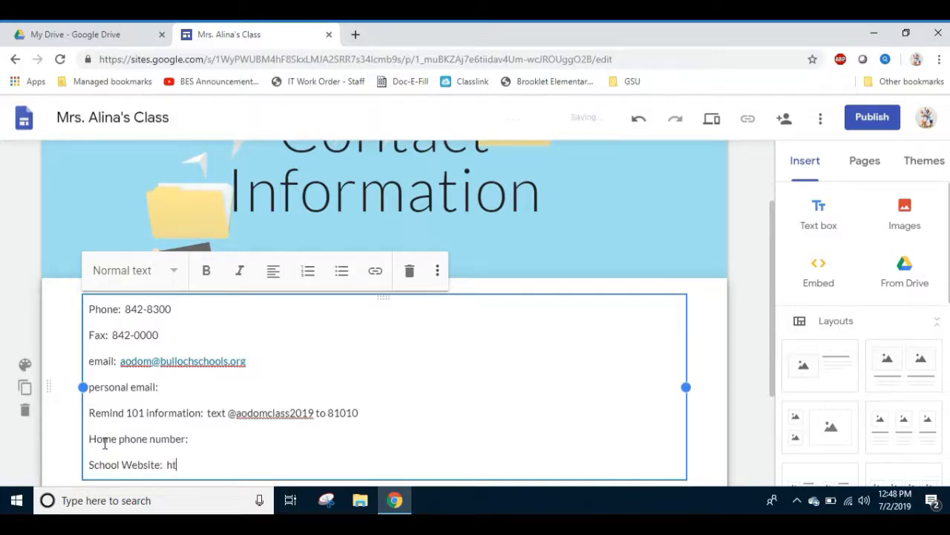
type("tps://")
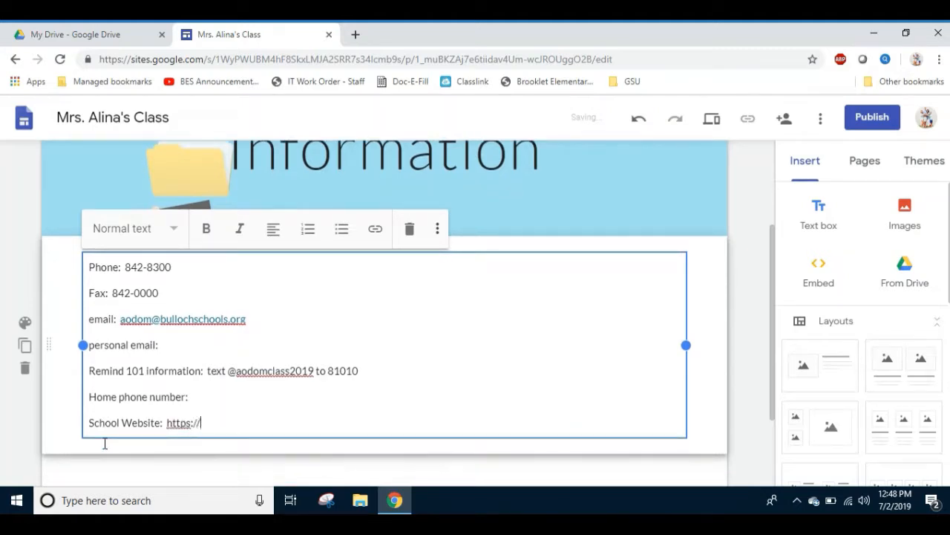
type("bes.bullochschools.org")
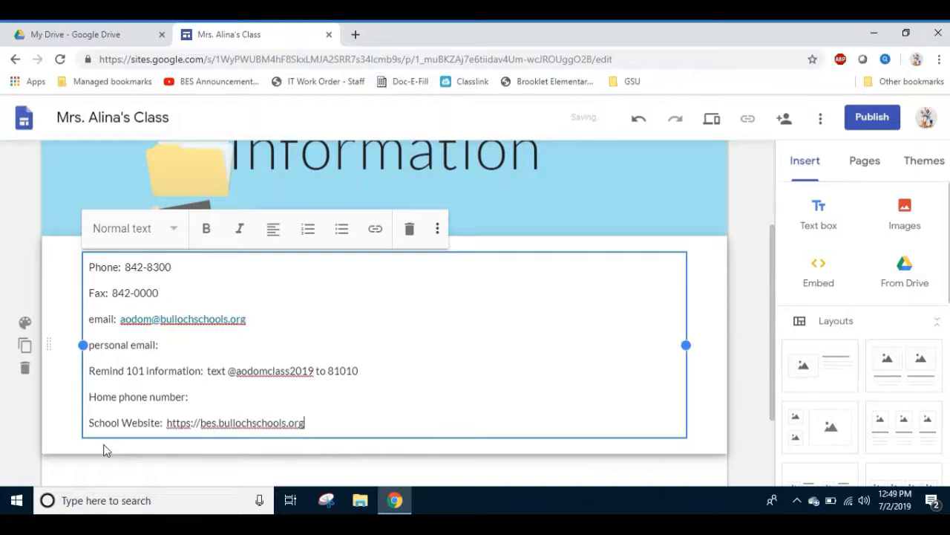
key("Return")
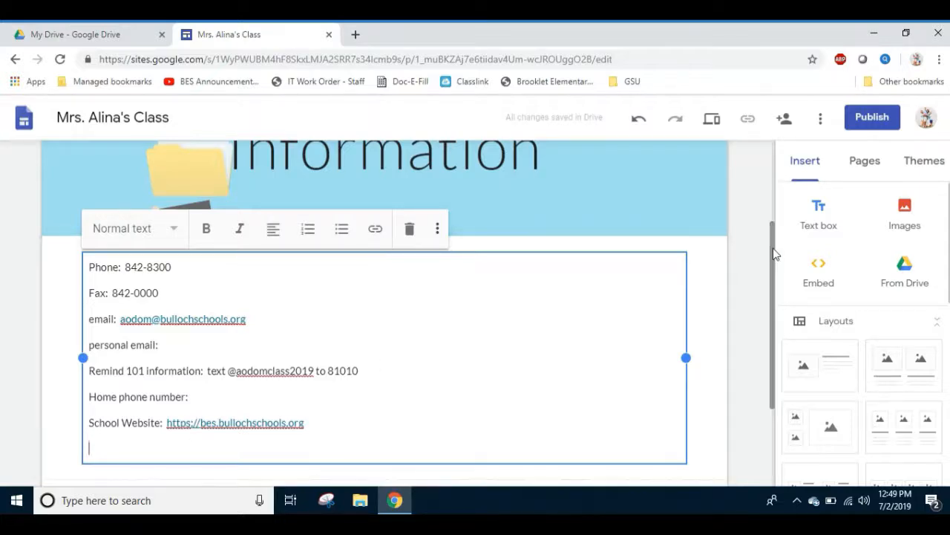
left_click_drag(775, 251, 782, 162)
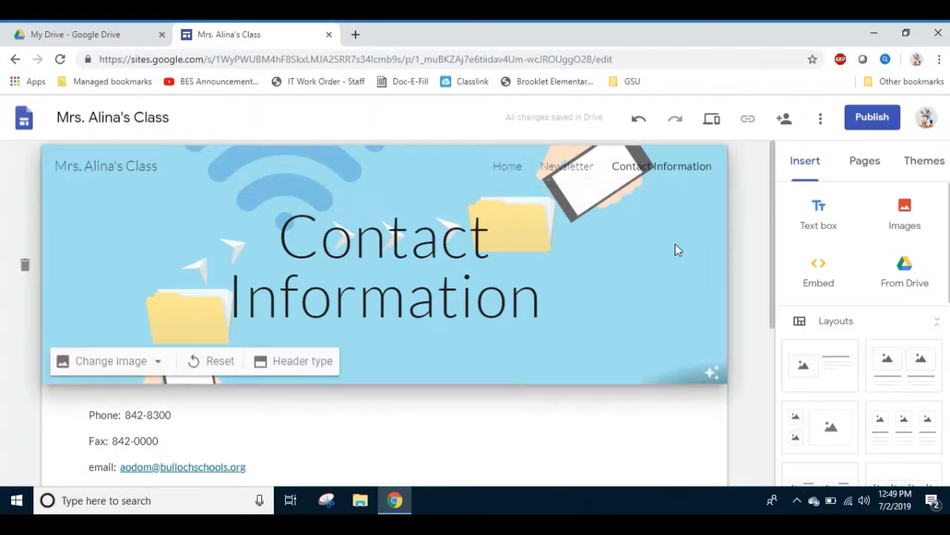
Review the Newsletter page from its header down to the embedded 100th day snack file.
left_click(558, 167)
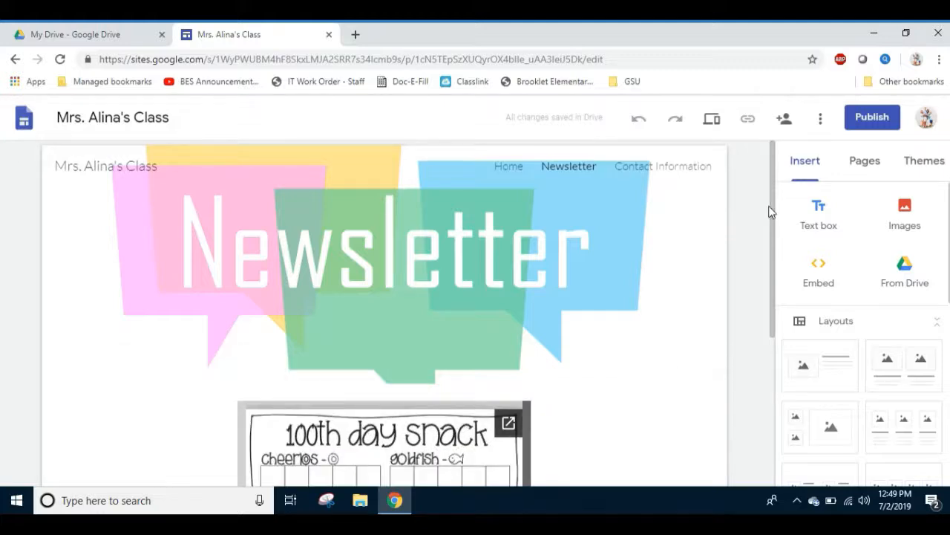
scroll(776, 296, "down", 1)
scroll(776, 296, "down", 3)
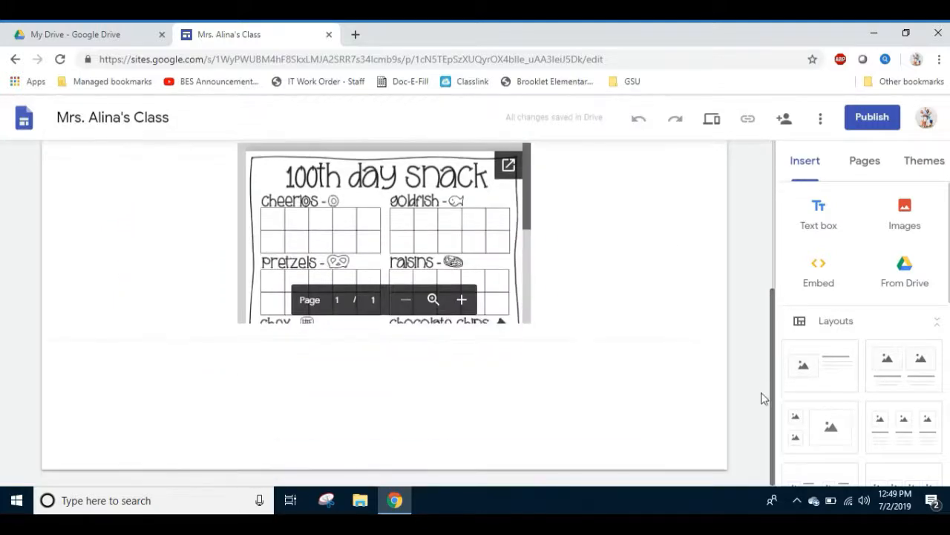
scroll(764, 396, "up", 4)
mouse_move(486, 208)
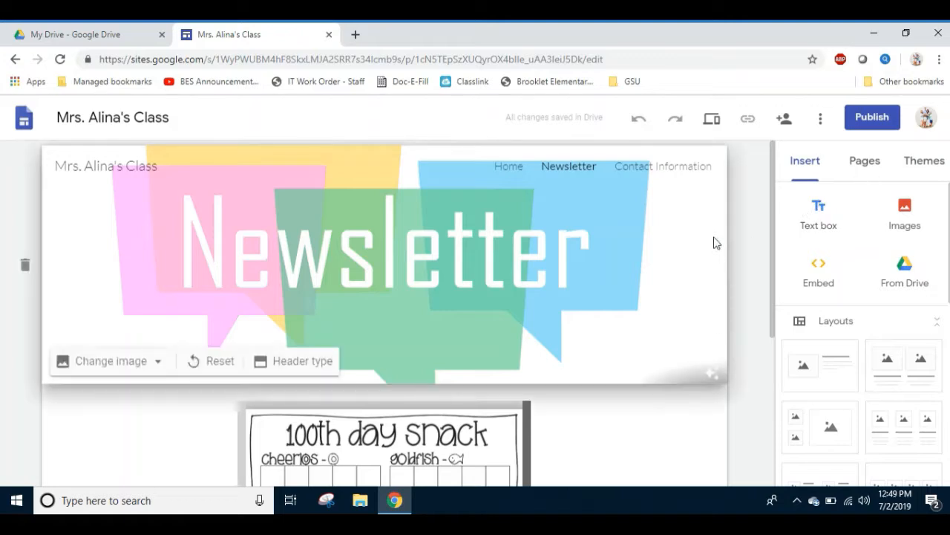
Add a new page without entering a name, and delete it from the site.
left_click(870, 165)
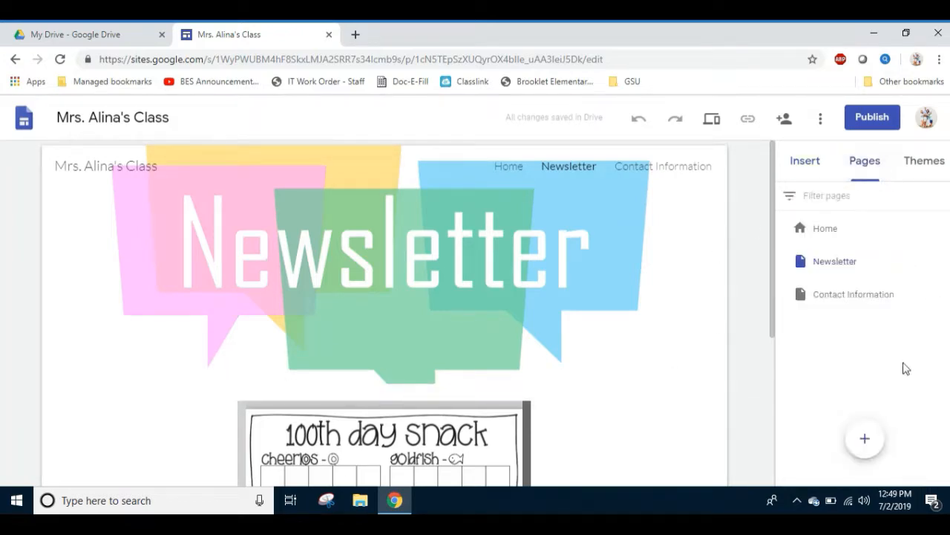
left_click(867, 438)
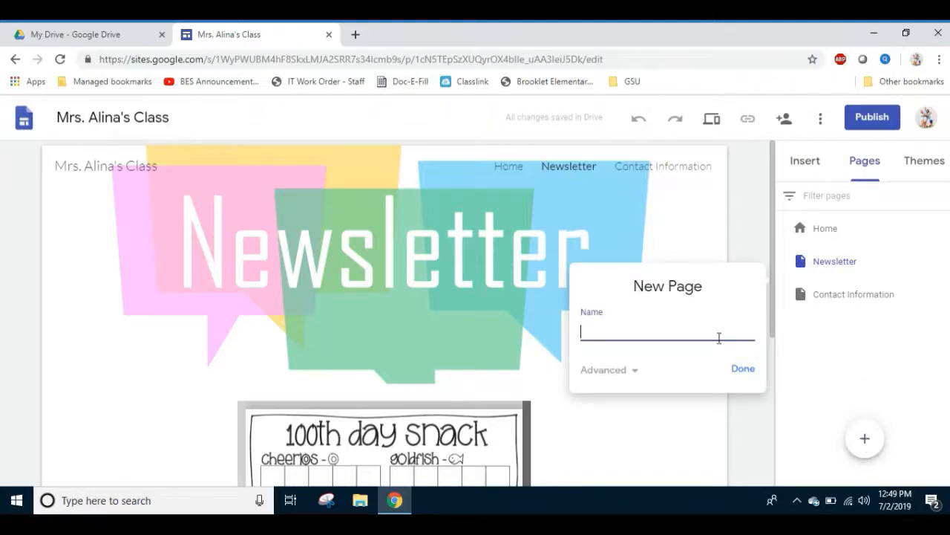
left_click(743, 371)
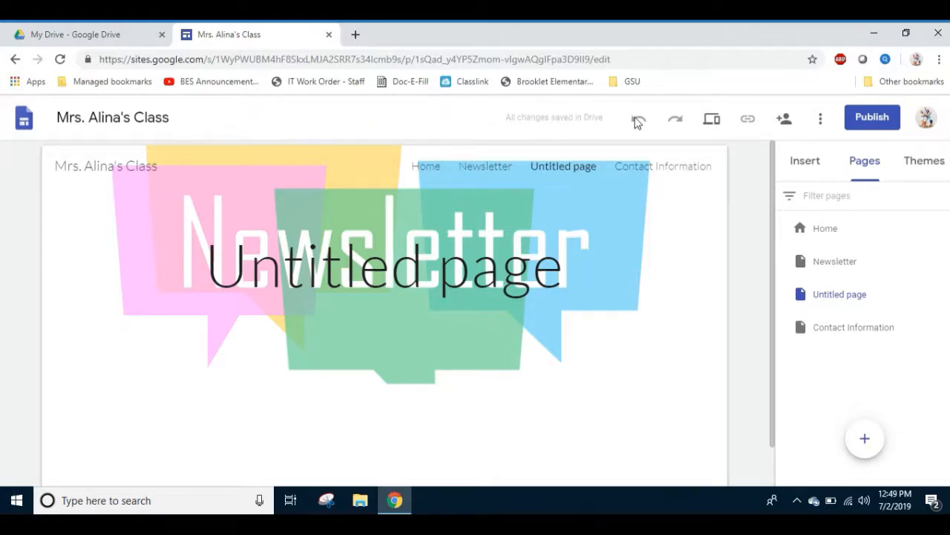
left_click(945, 294)
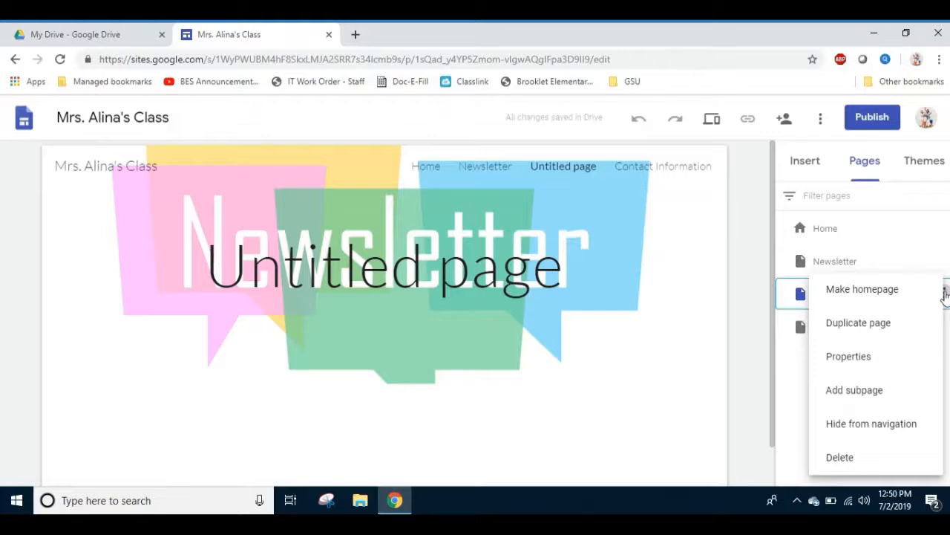
left_click(839, 459)
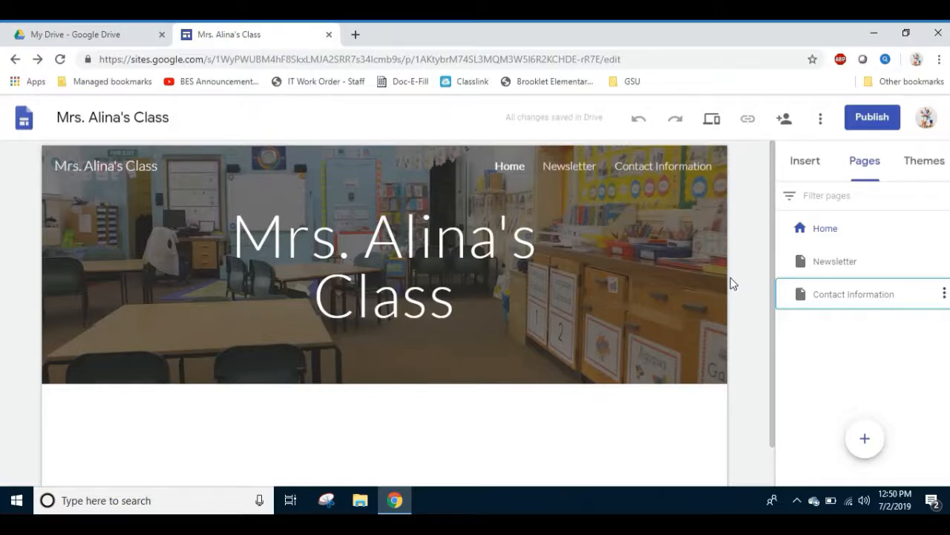
Publish the site to the web with the web address mrs-alinas-class.
left_click(865, 121)
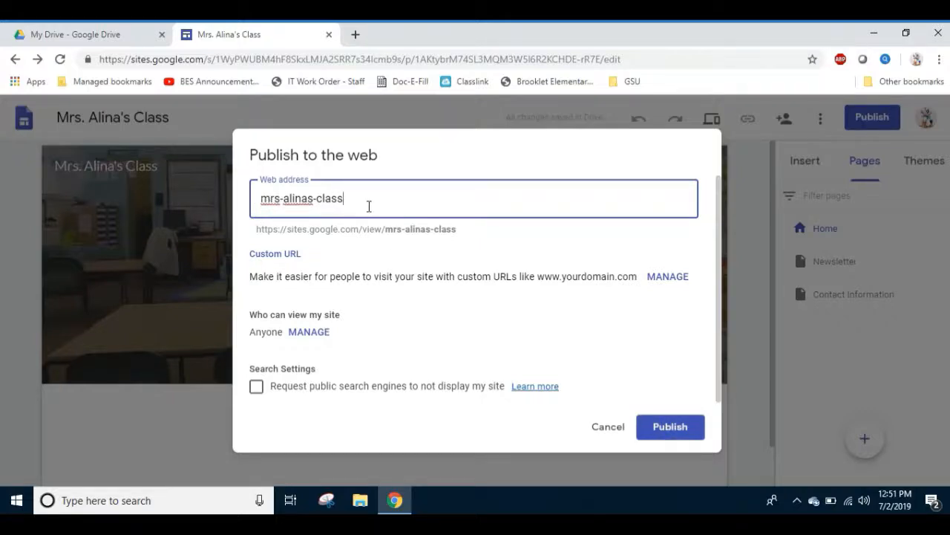
left_click(657, 425)
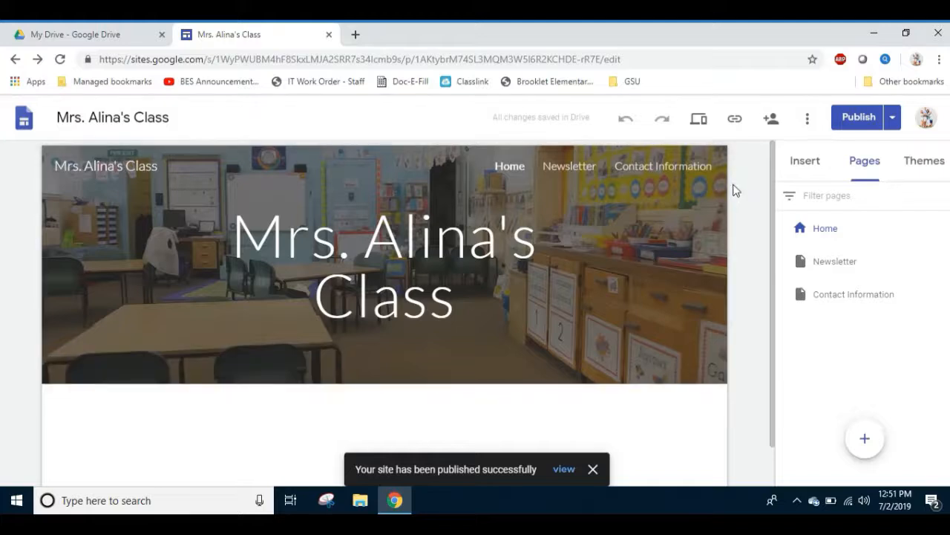
Try the "Can view published" access level for an invitation in the sharing settings, and leave them without inviting anyone.
left_click(771, 125)
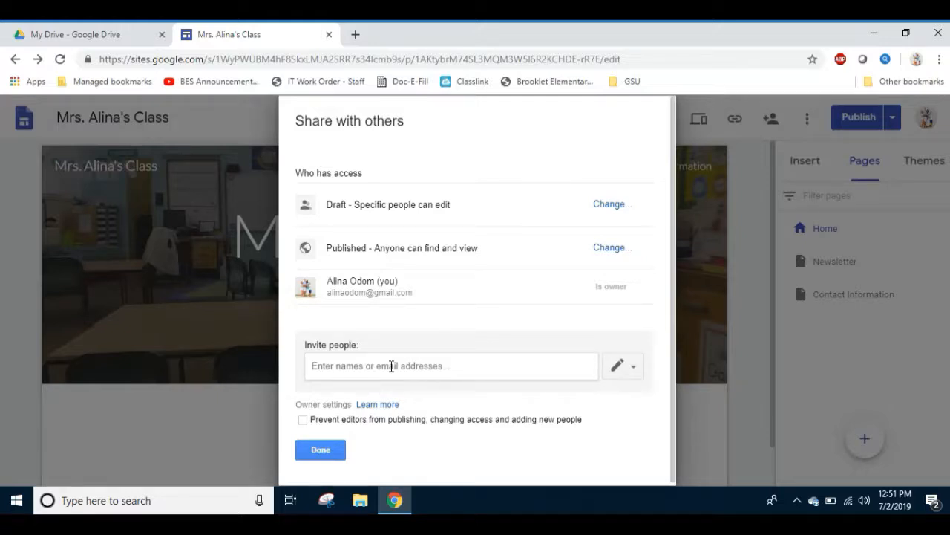
left_click(391, 366)
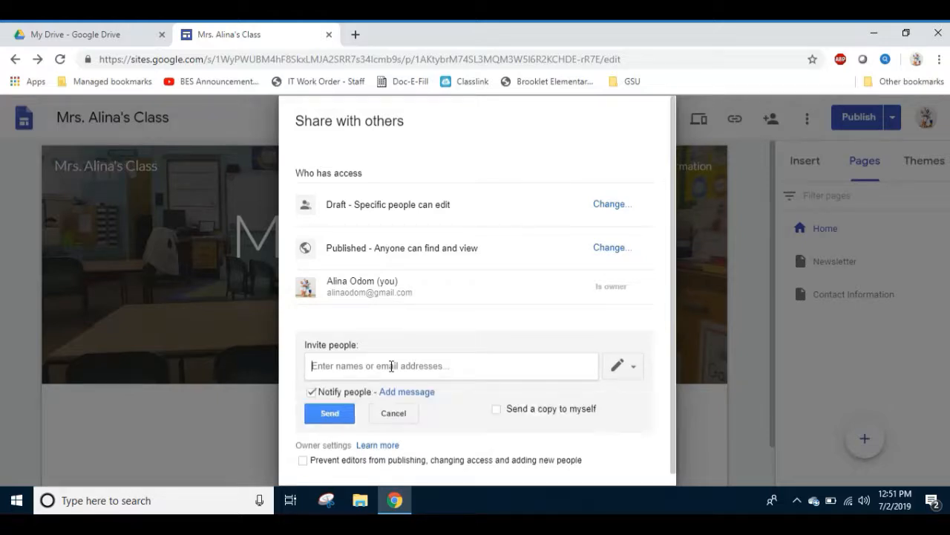
left_click(636, 369)
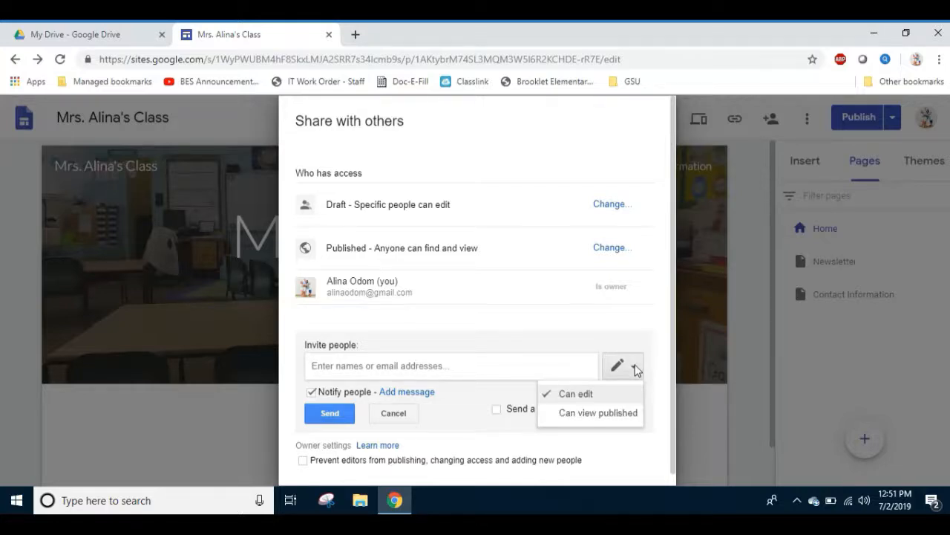
left_click(618, 414)
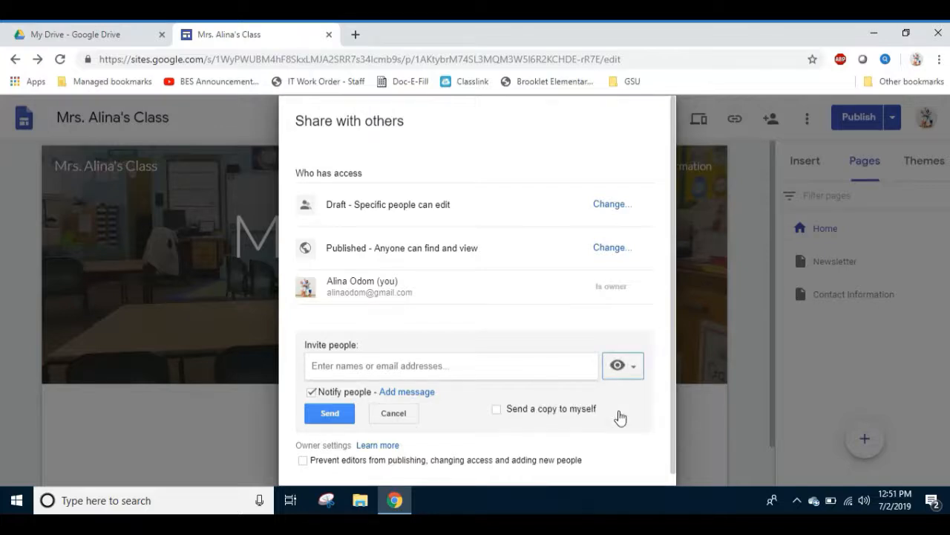
left_click(486, 365)
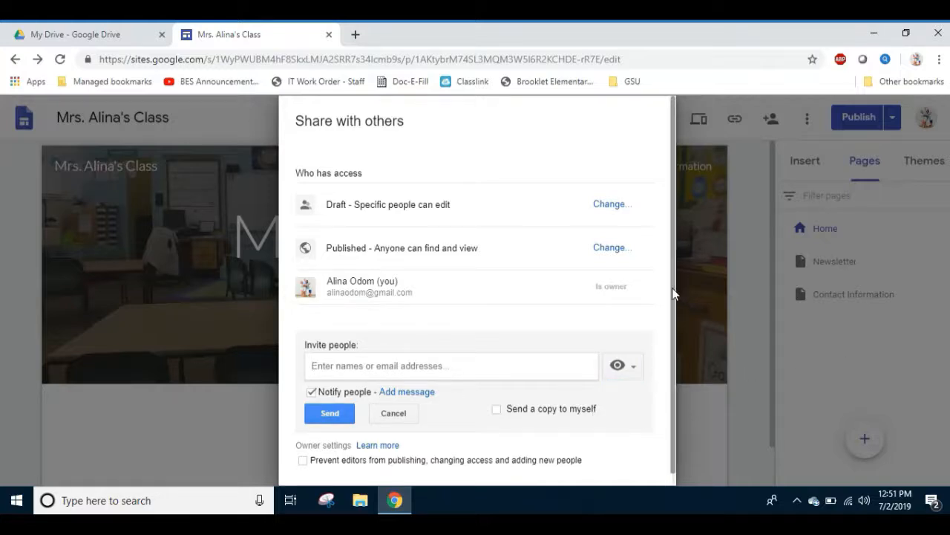
scroll(680, 353, "down", 1)
scroll(672, 245, "up", 1)
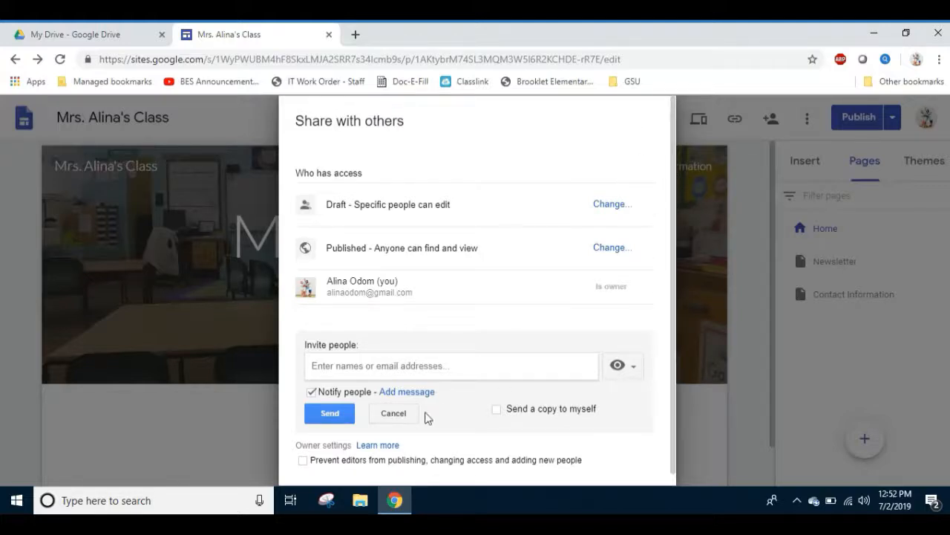
left_click(394, 413)
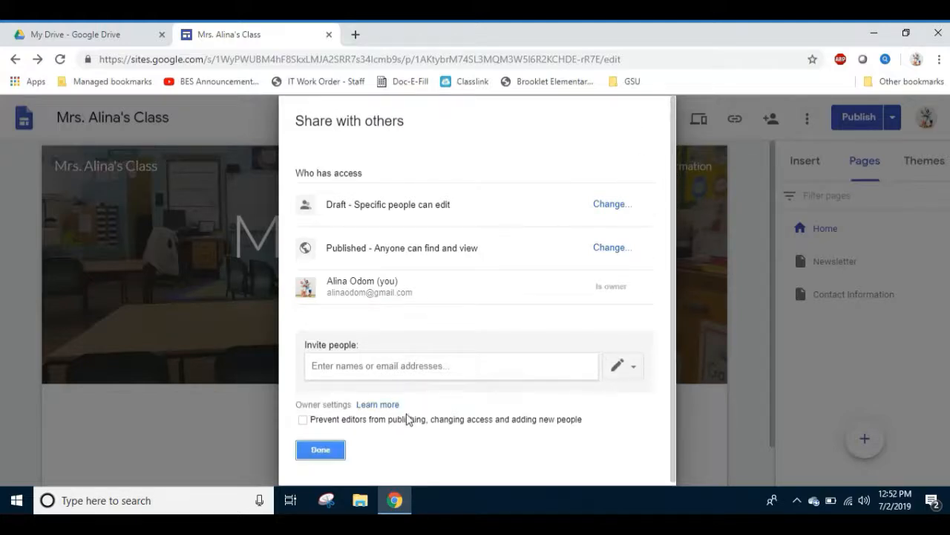
left_click(320, 450)
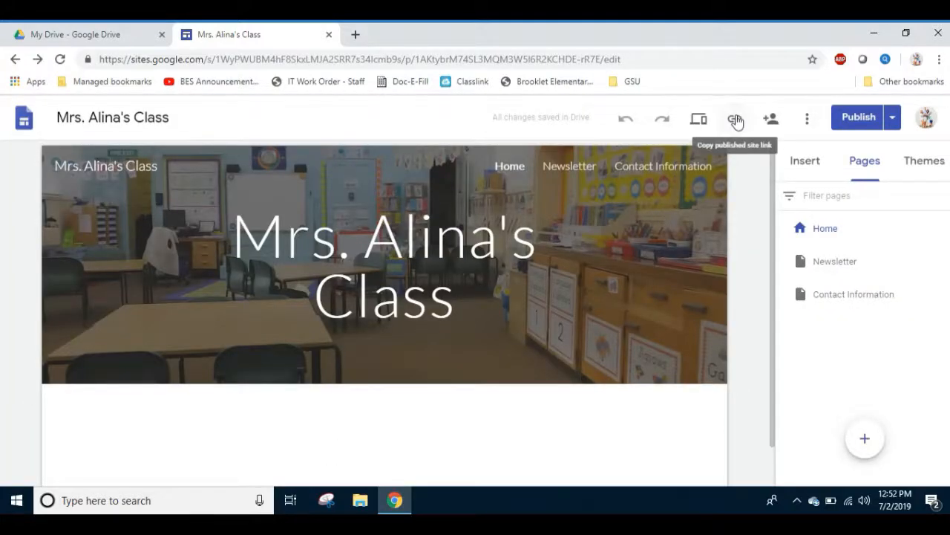
Copy the published site link of the class website.
left_click(735, 122)
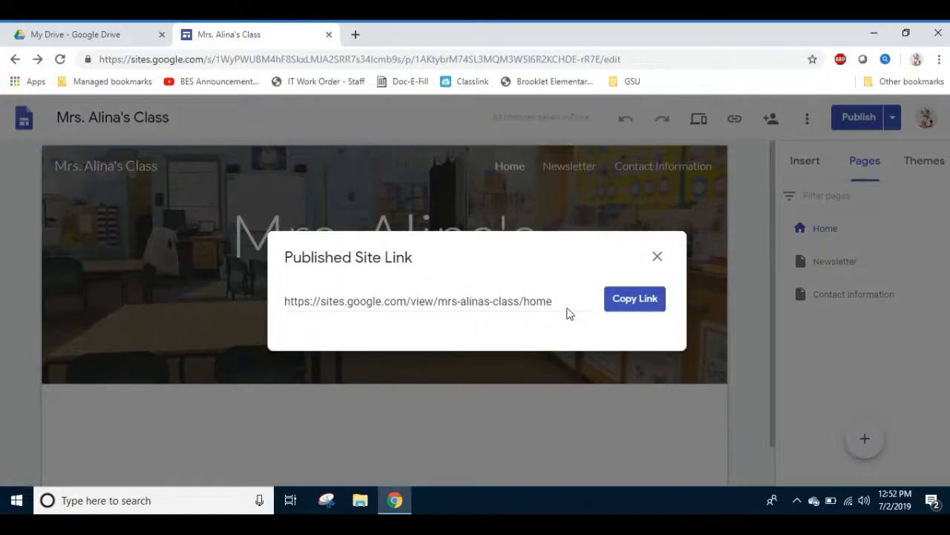
left_click(615, 305)
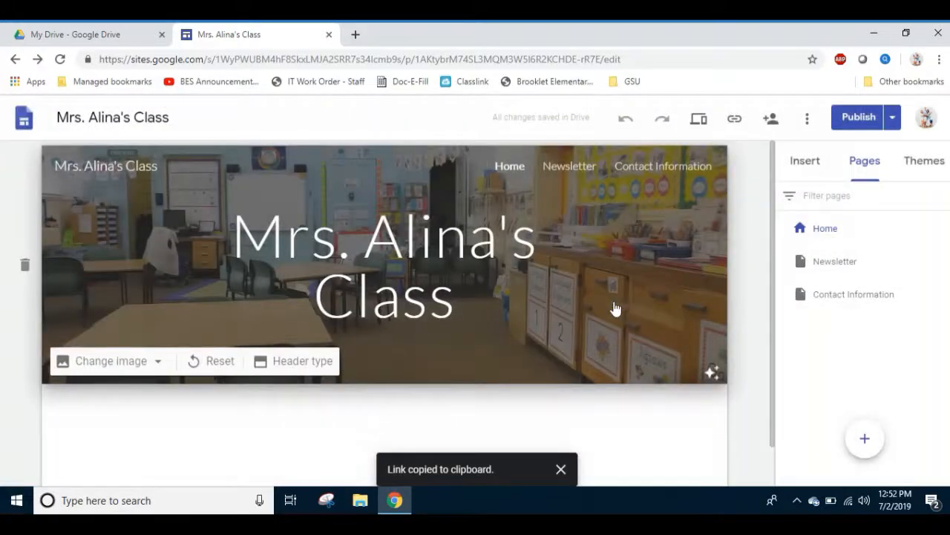
View the published site link once more, dismissing the browser notification, and close the link dialog.
left_click(735, 122)
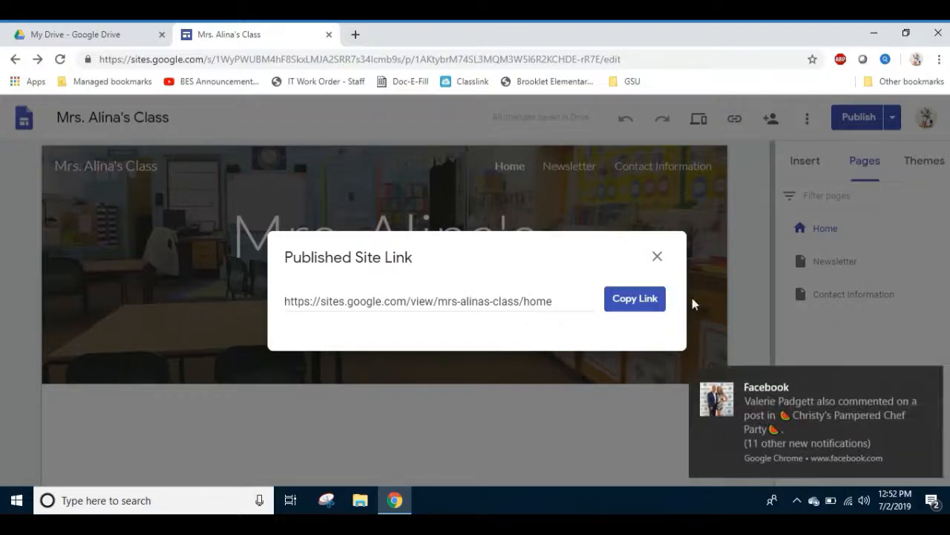
left_click(931, 381)
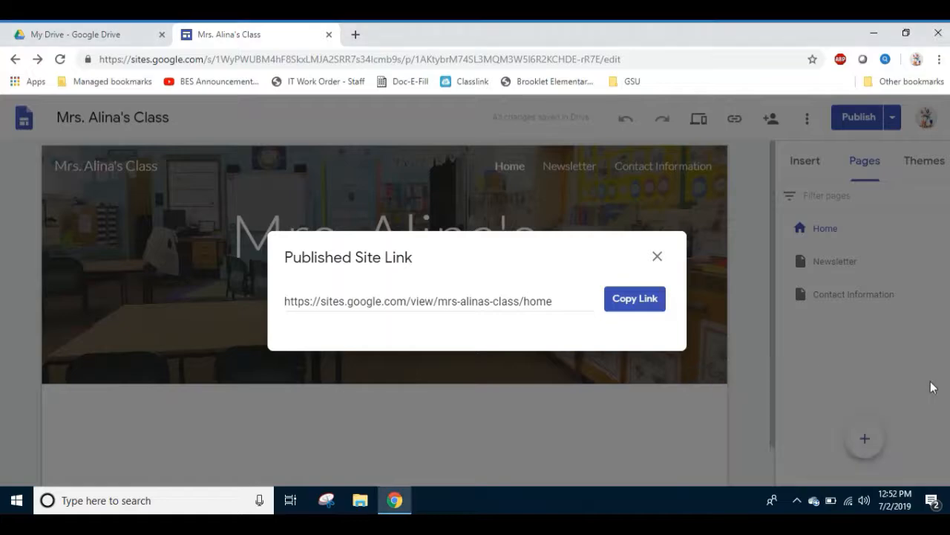
left_click(658, 258)
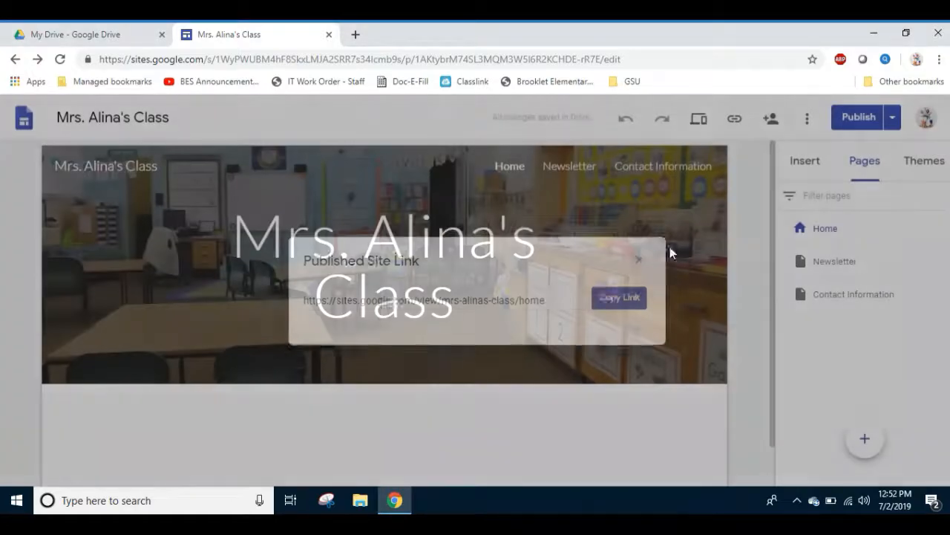